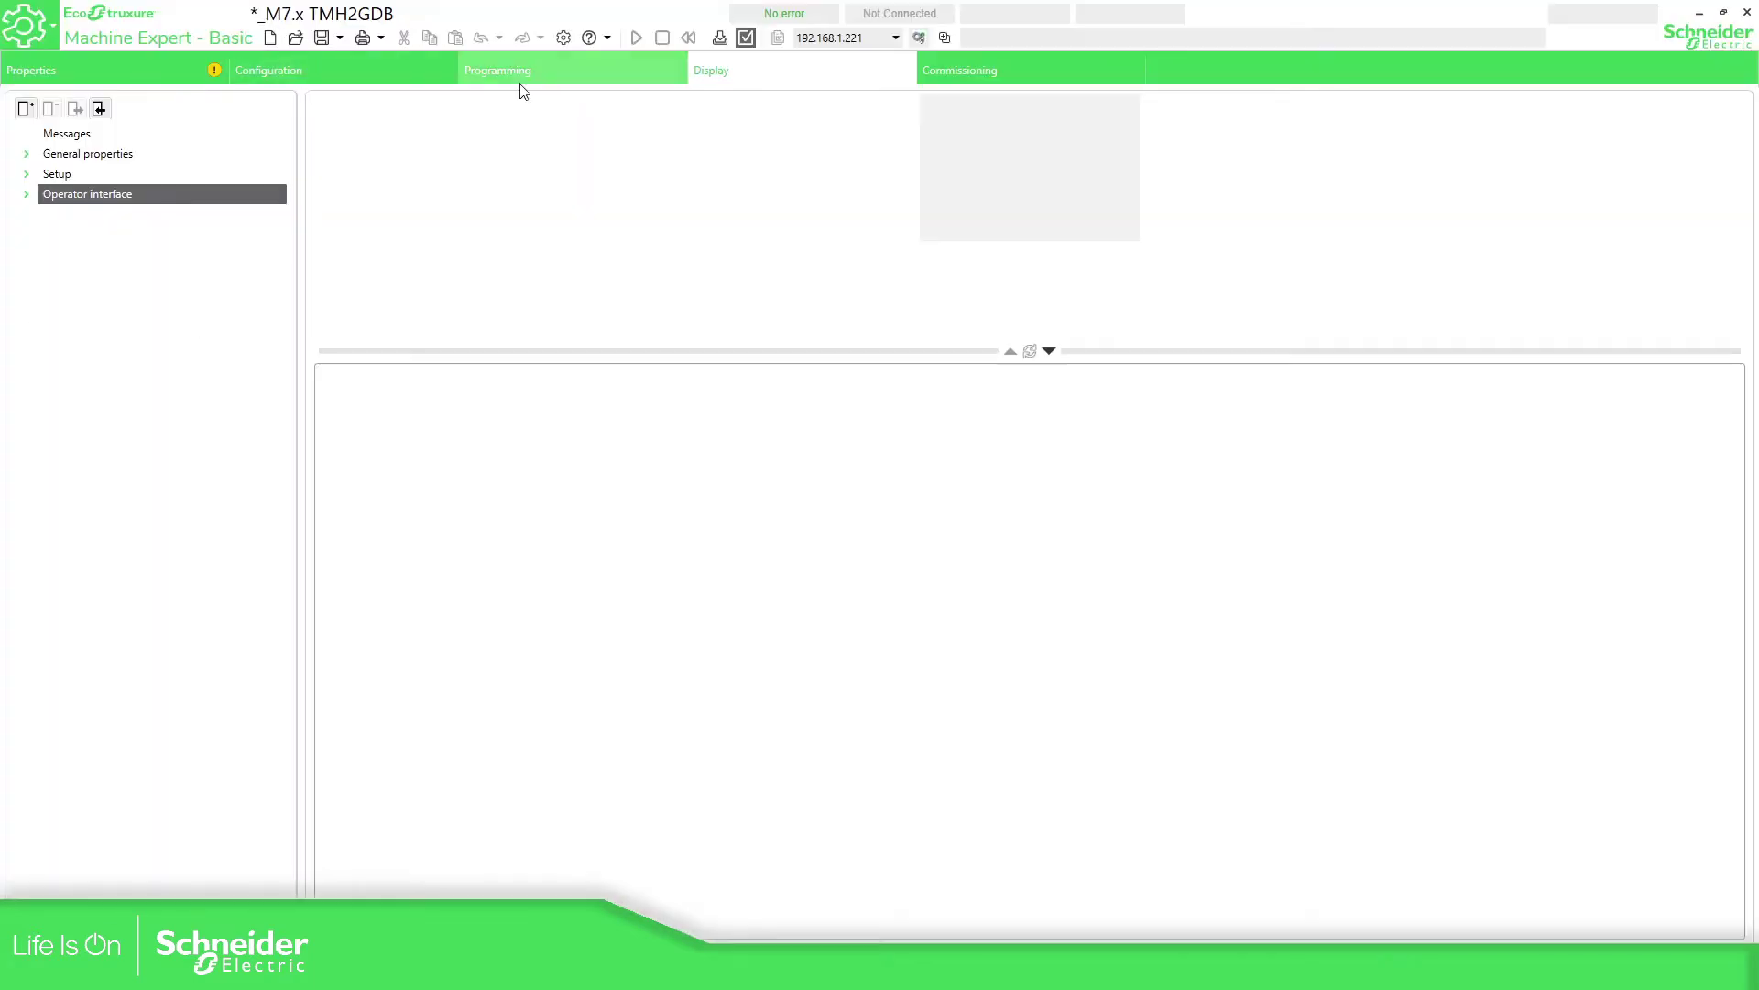
Add a page based on the VU meter template to the operator interface
right_click(90, 200)
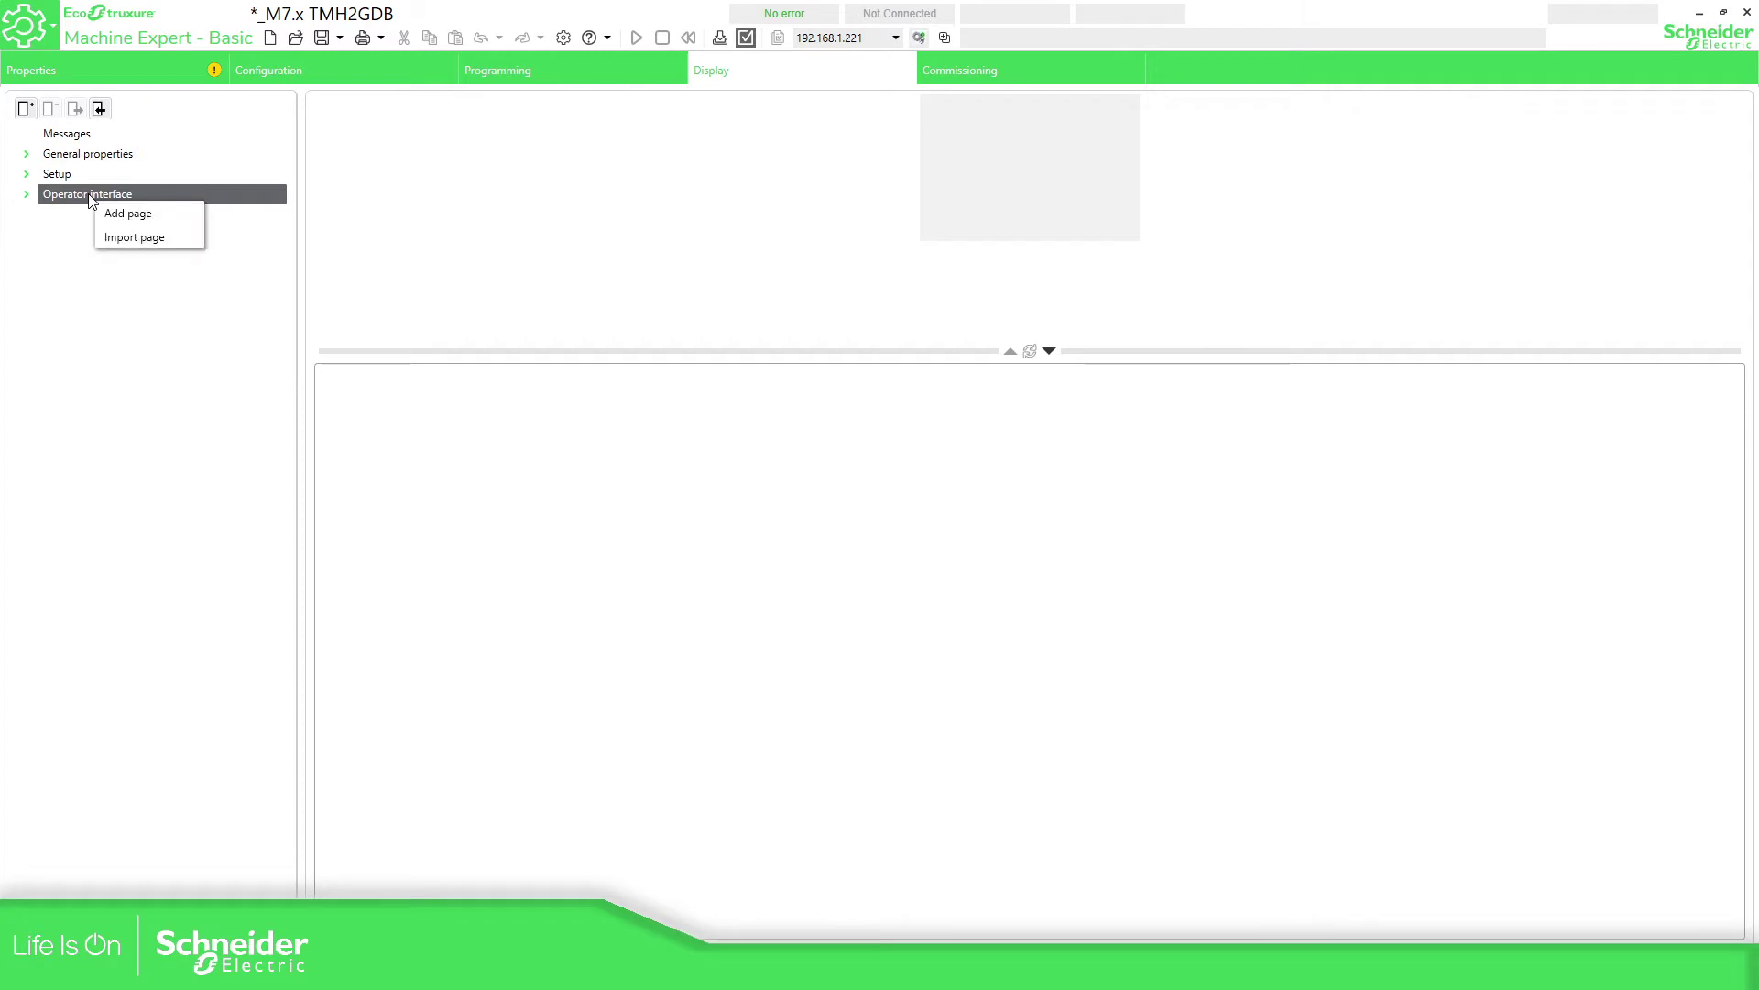
click(138, 217)
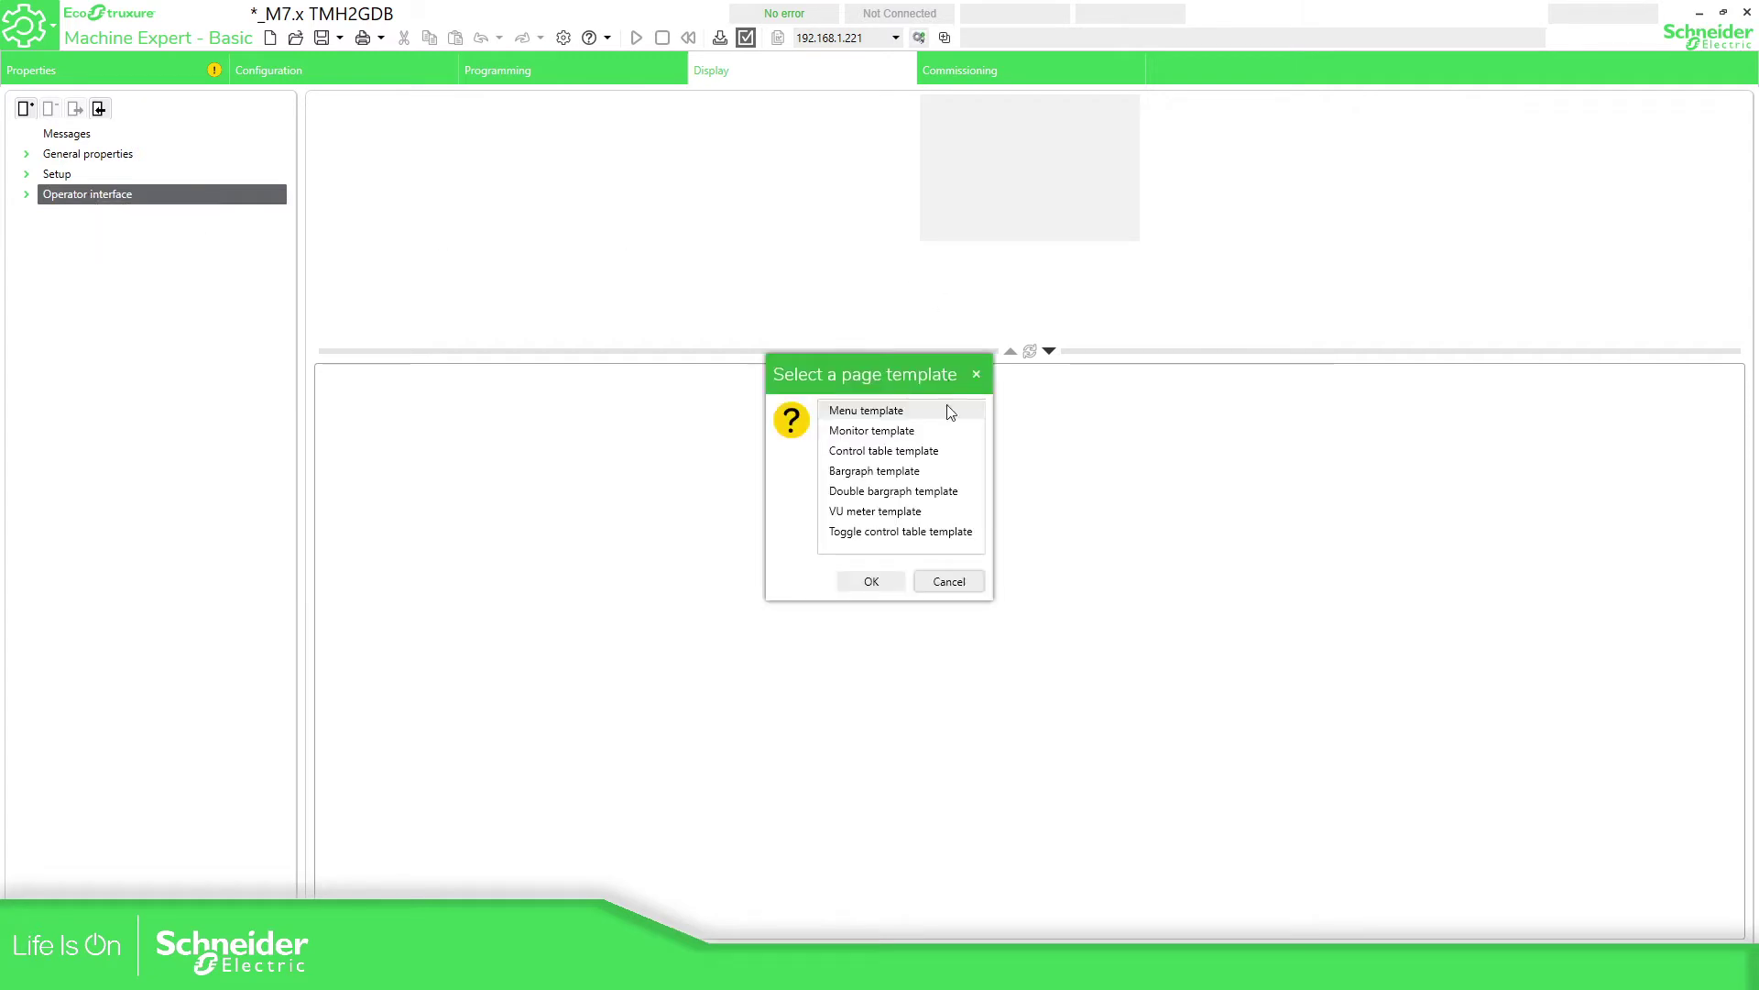
click(870, 510)
click(875, 582)
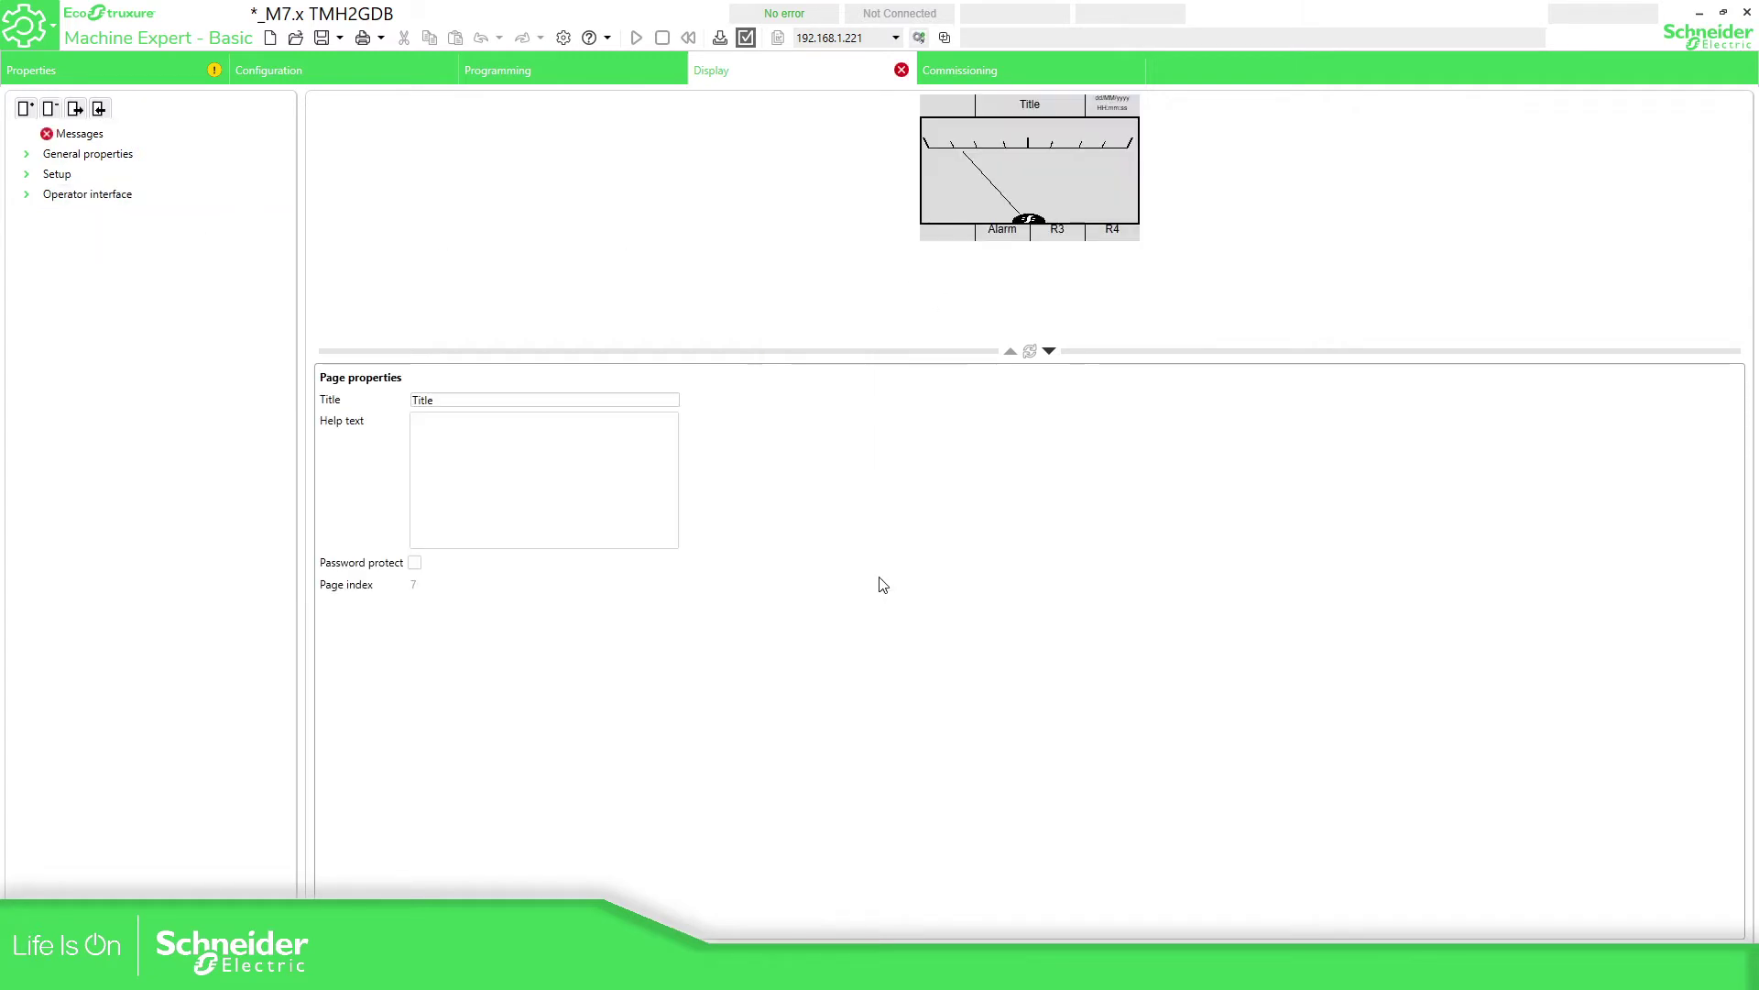
Set the new VU meter page's title to "VU Meter" and its help text to "Text example VU Meter"
click(80, 134)
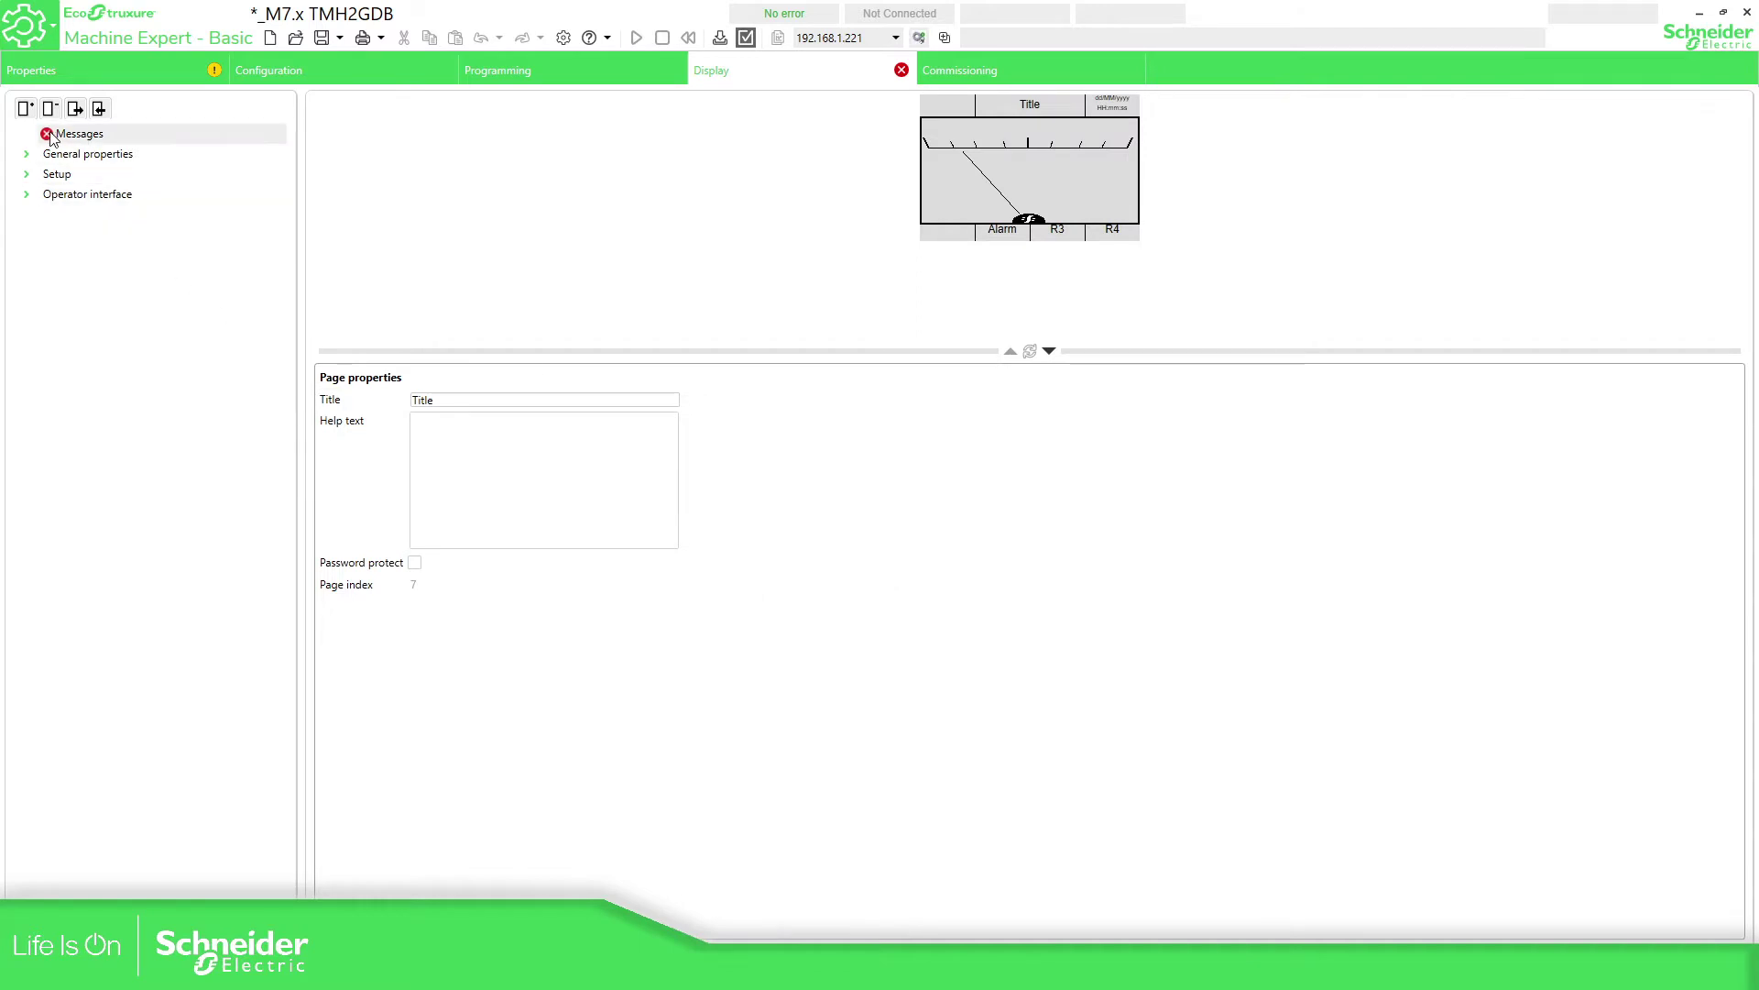
click(66, 195)
click(26, 194)
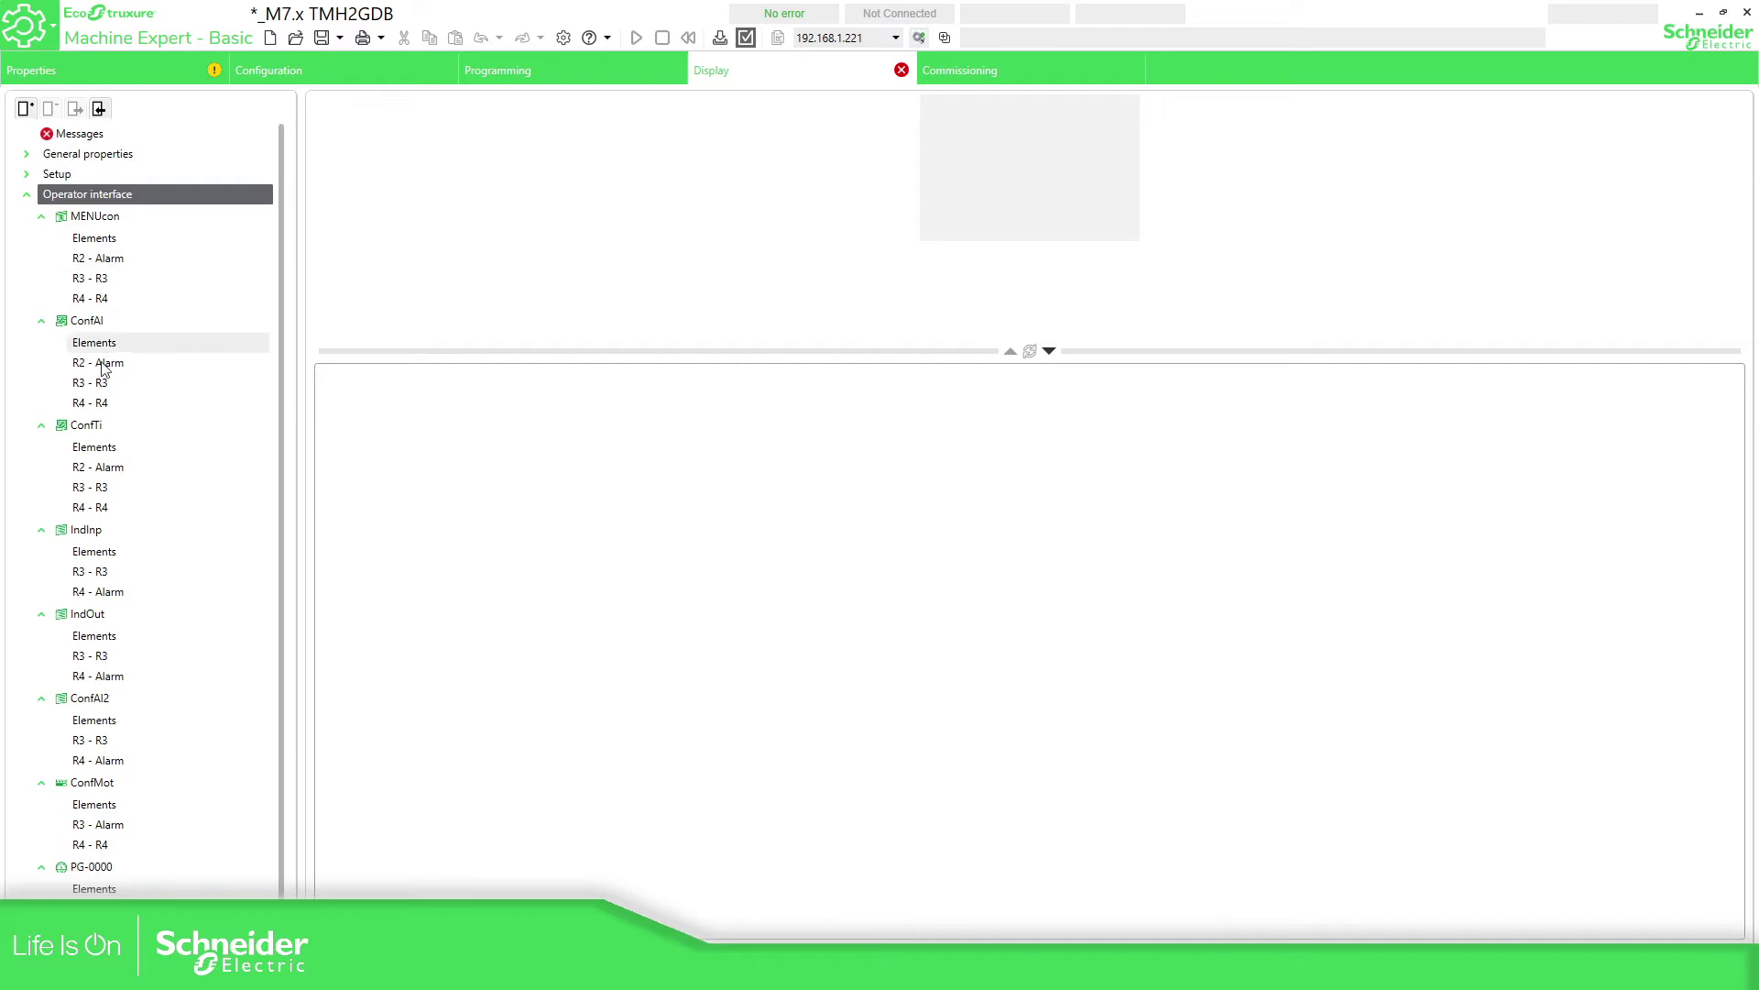
scroll(100, 366, down, 1)
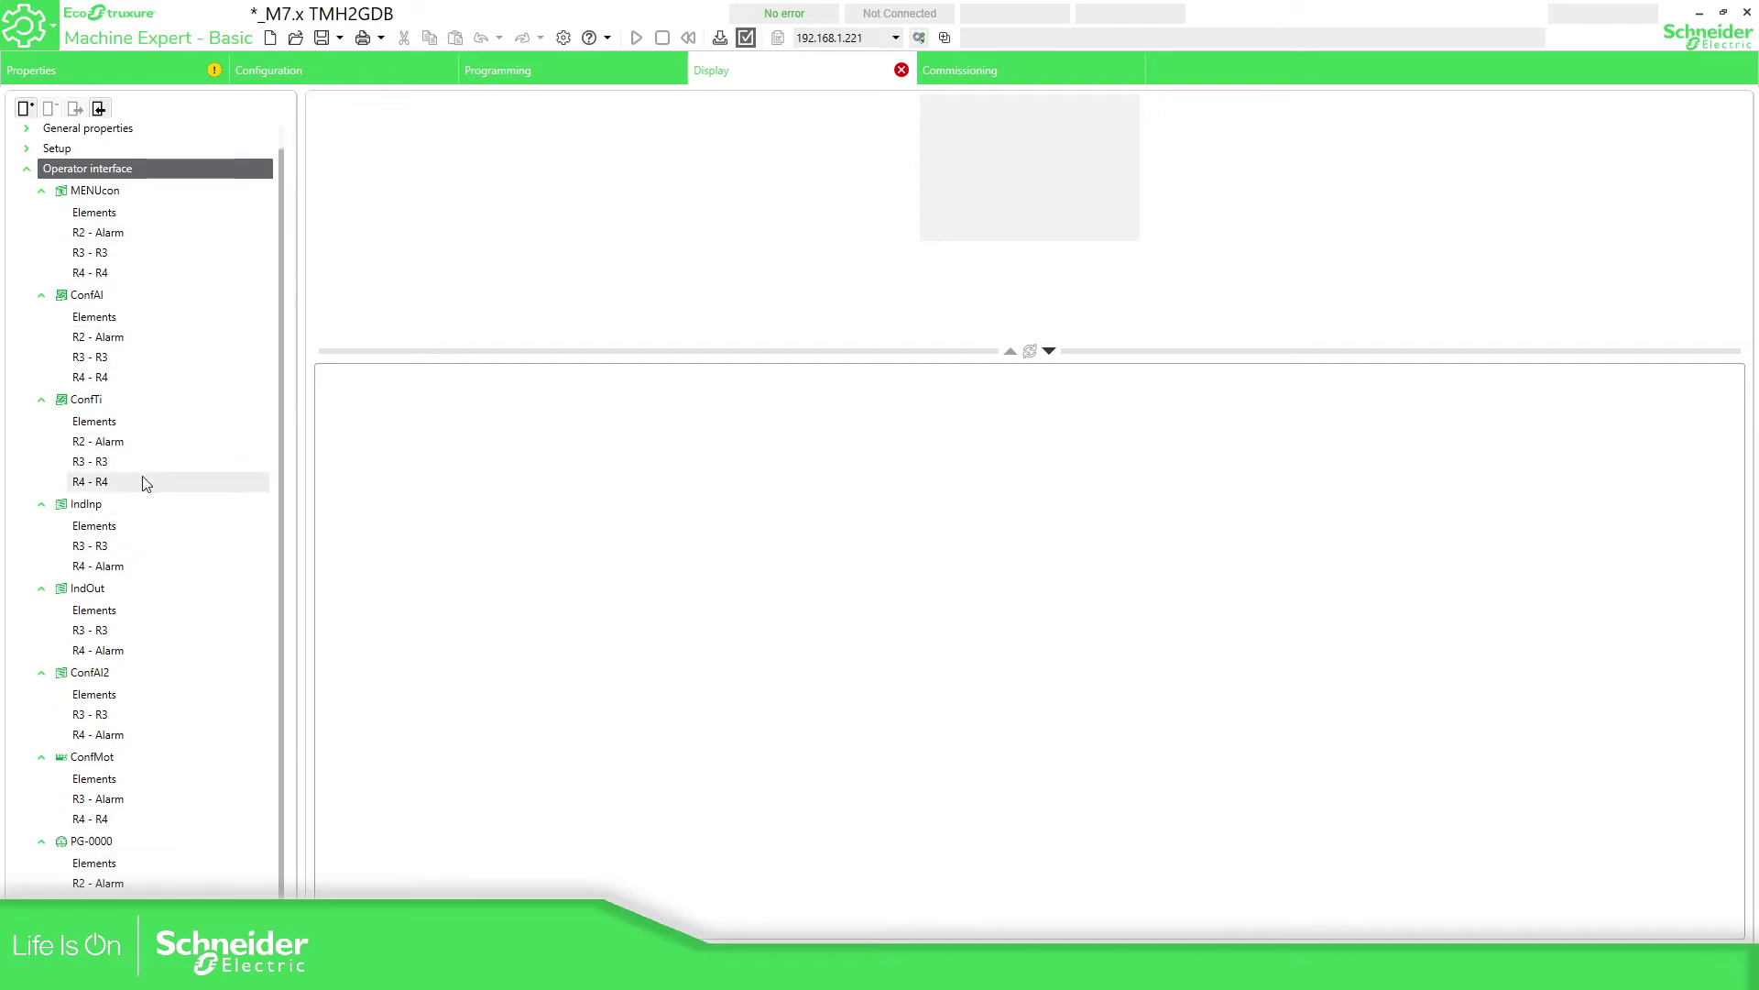
click(78, 843)
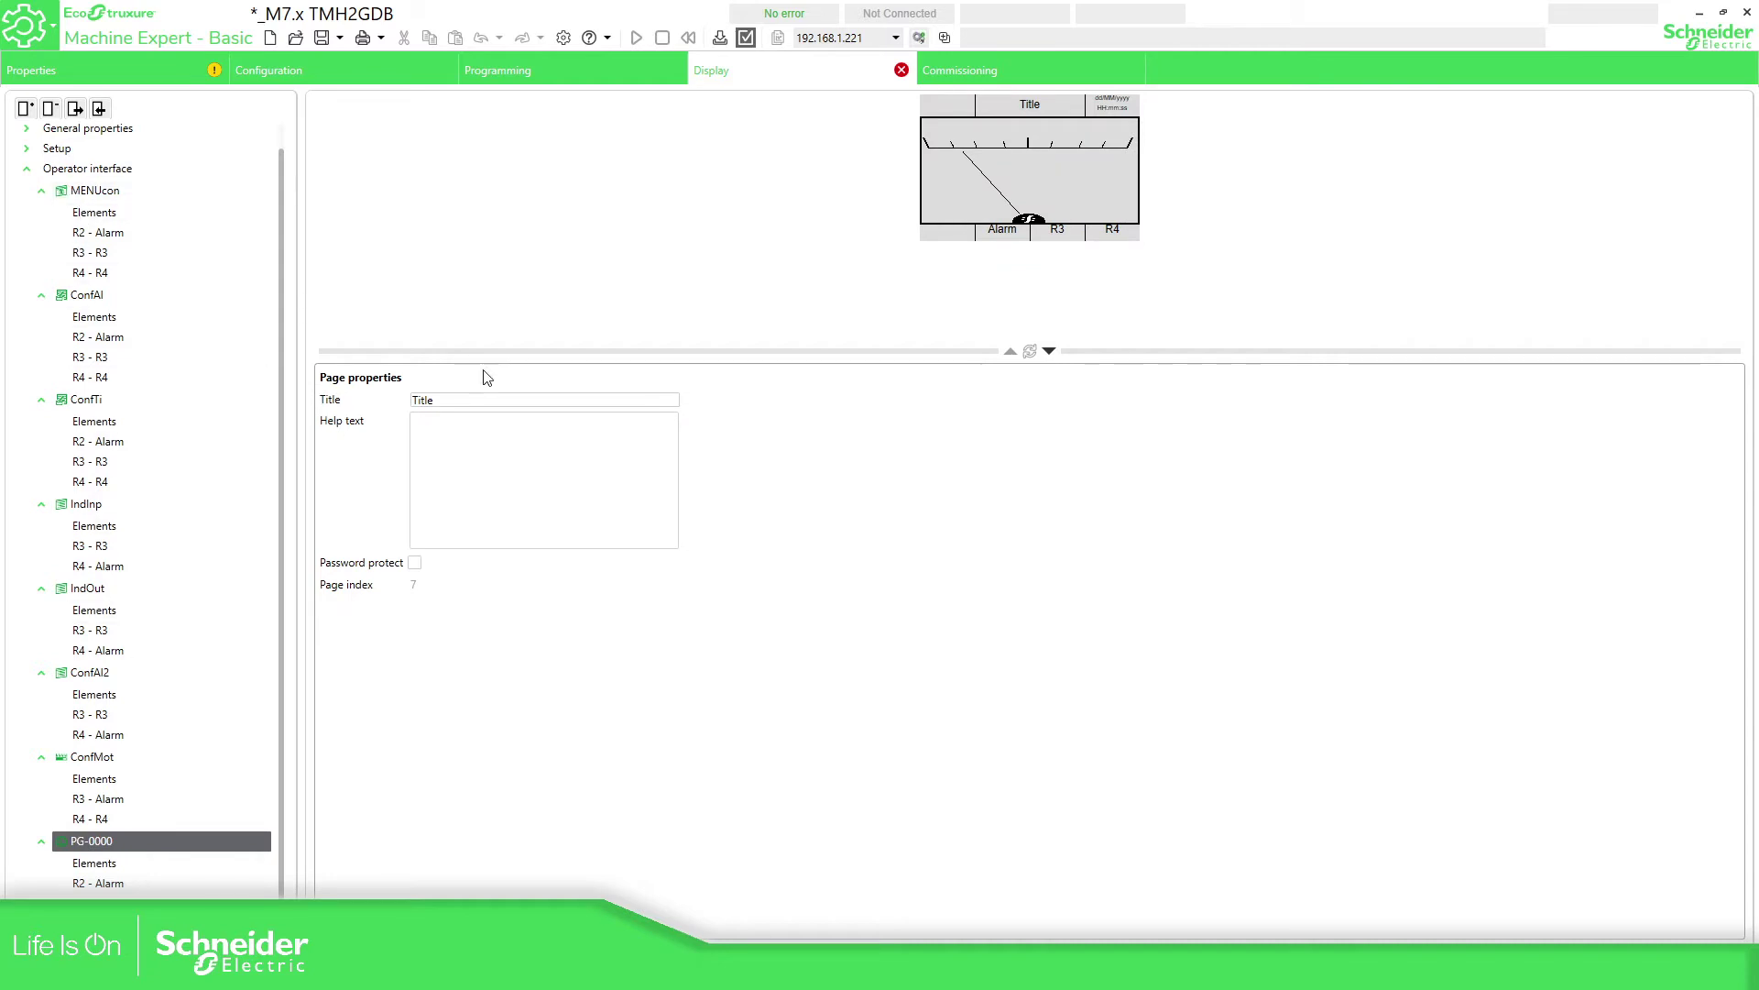
double_click(421, 400)
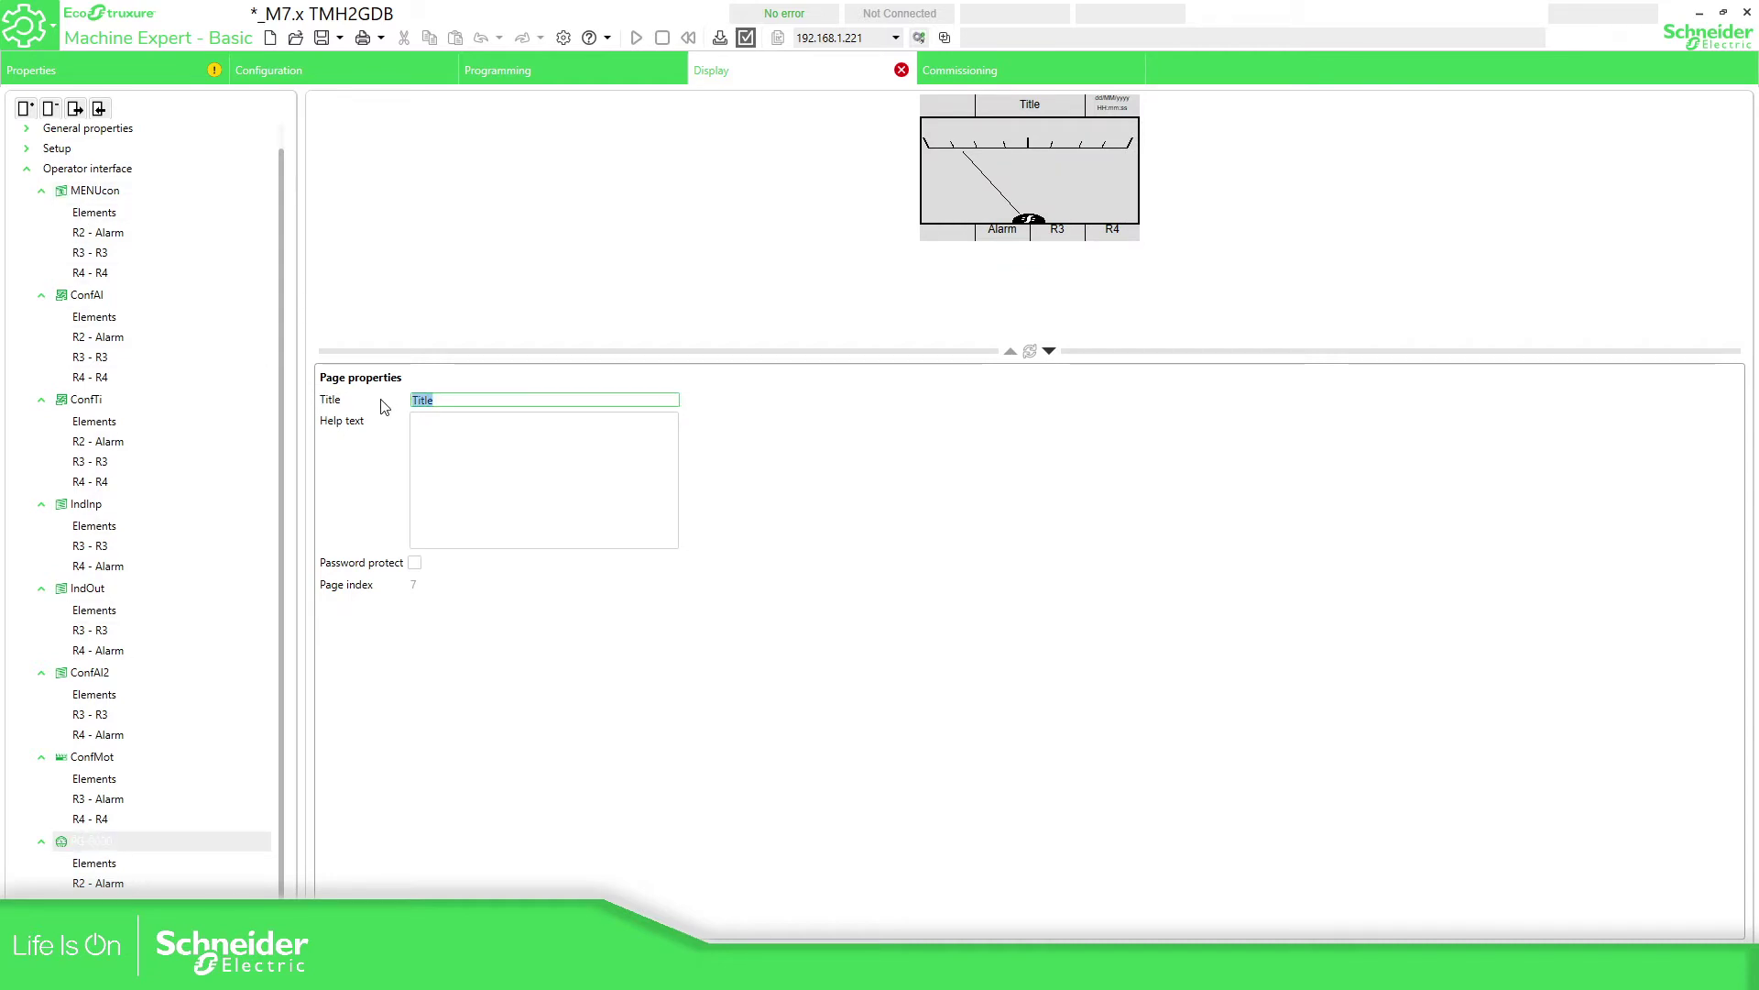
text(VU Meter)
click(801, 597)
click(499, 445)
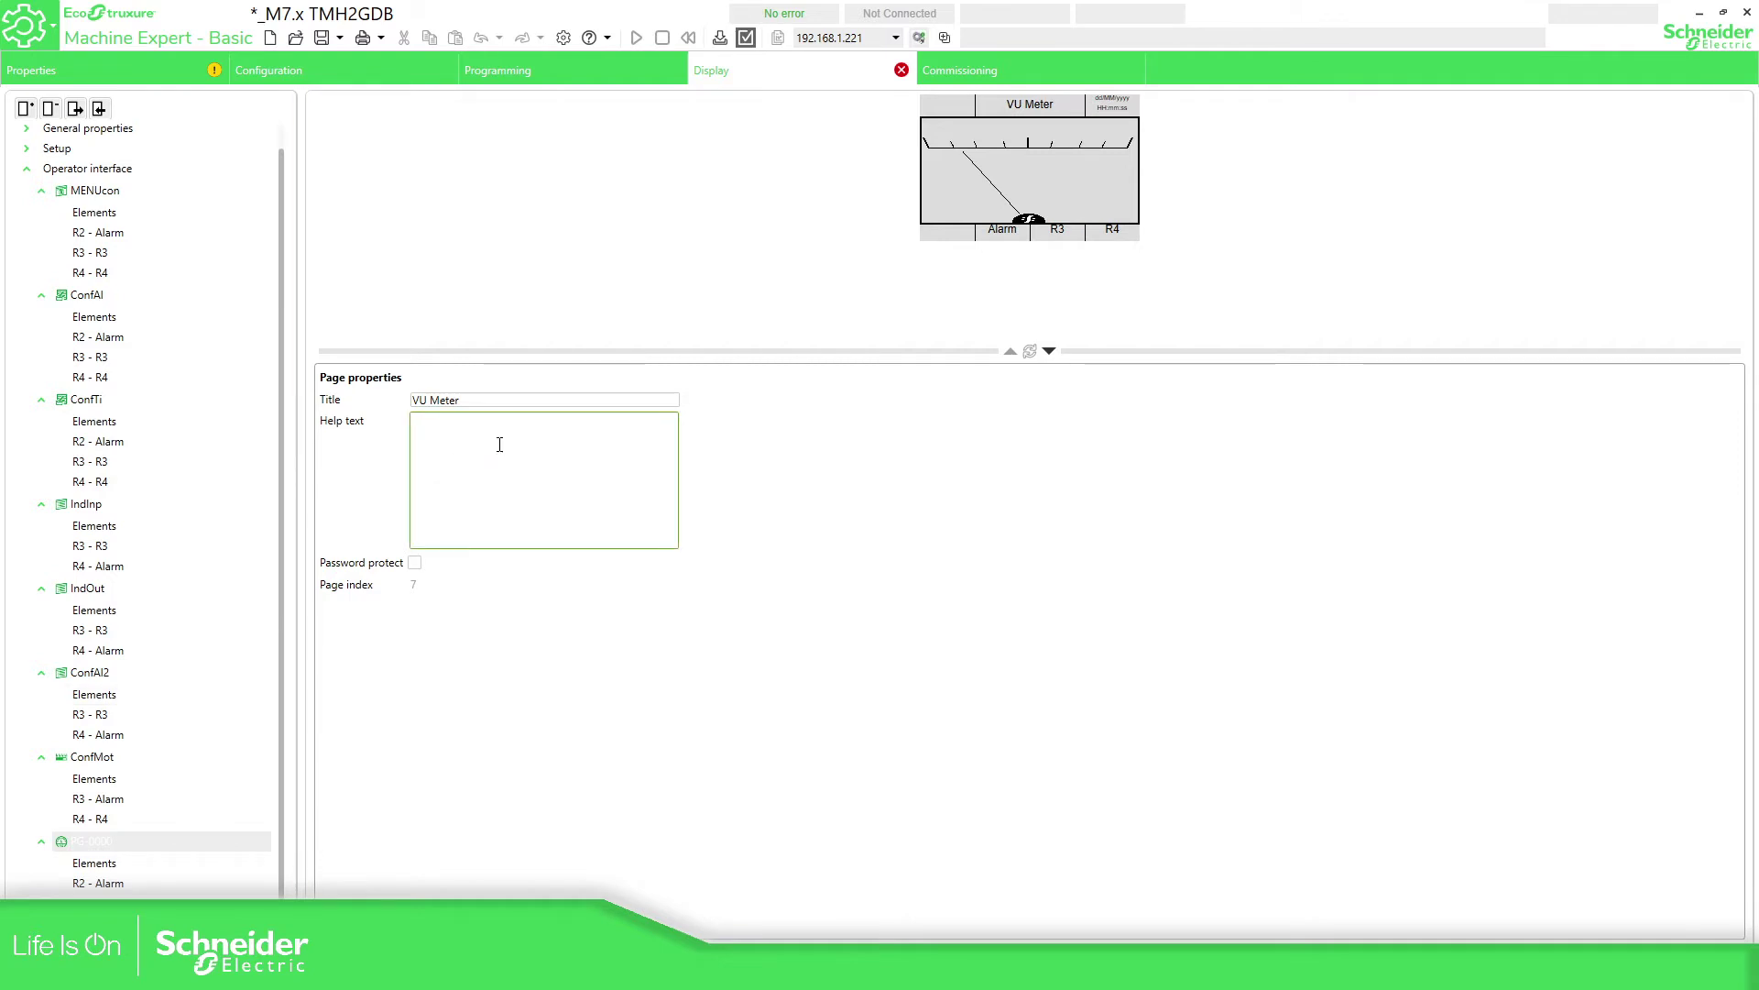
text(Text example VU Meter)
click(844, 495)
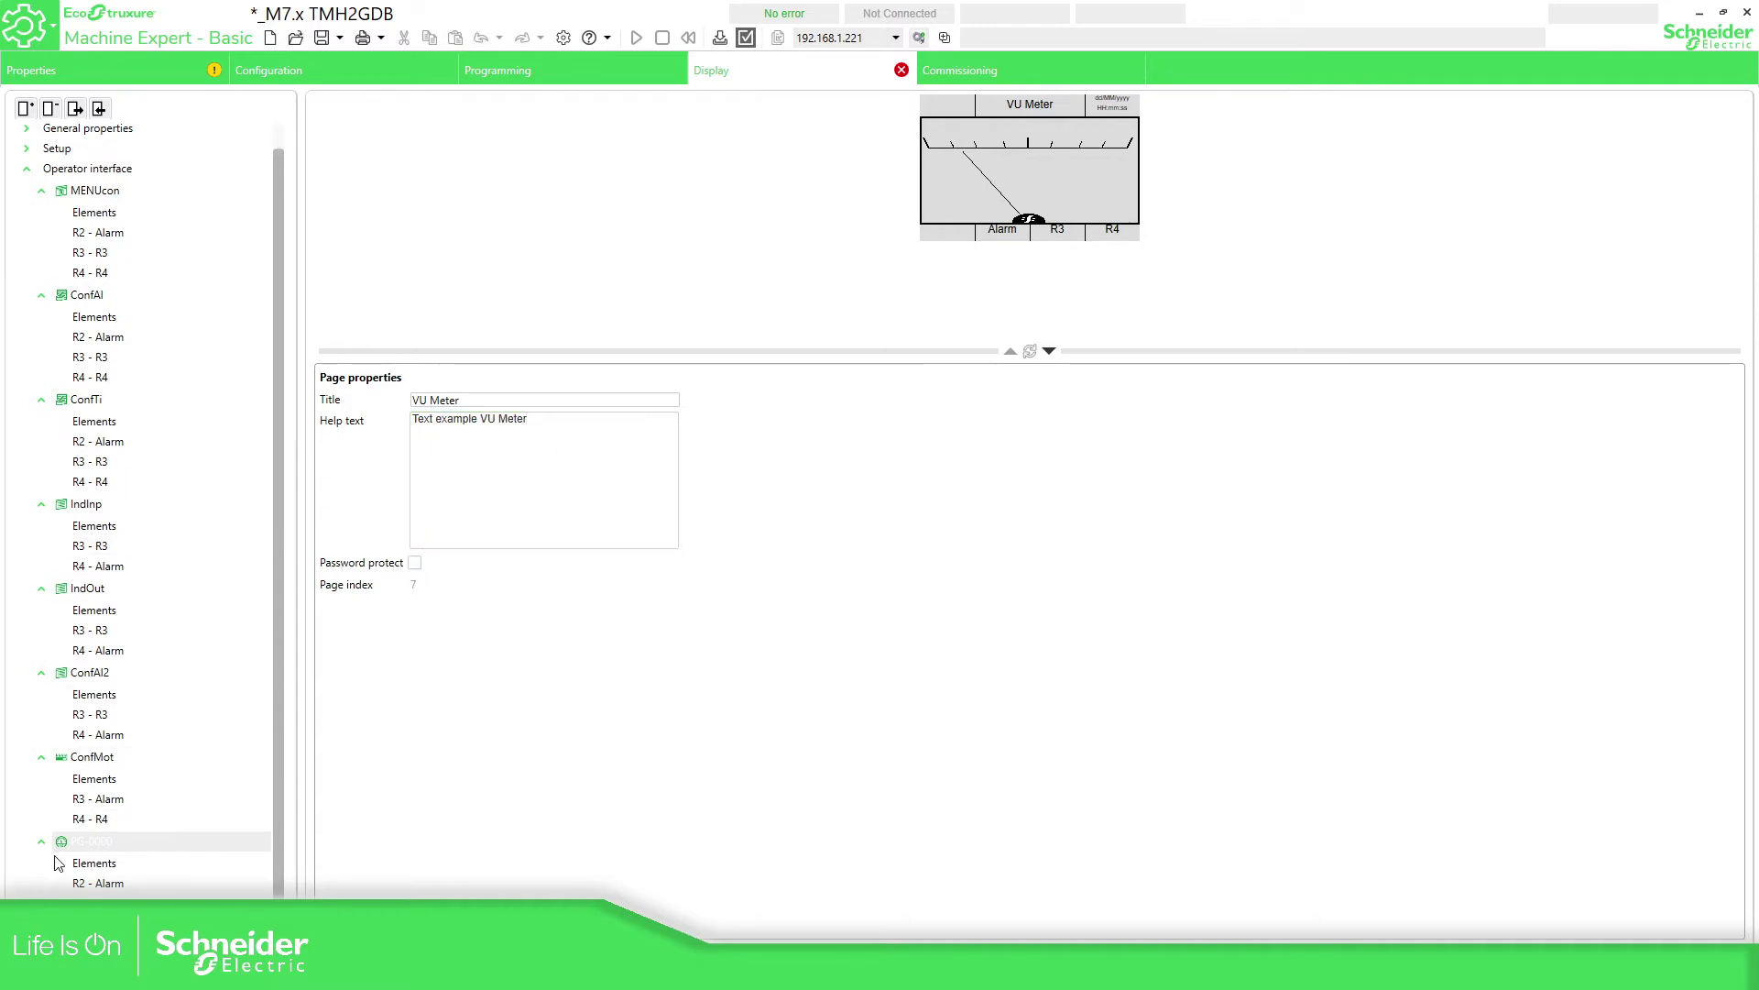
Rename the new VU meter page to ConfVU
click(113, 863)
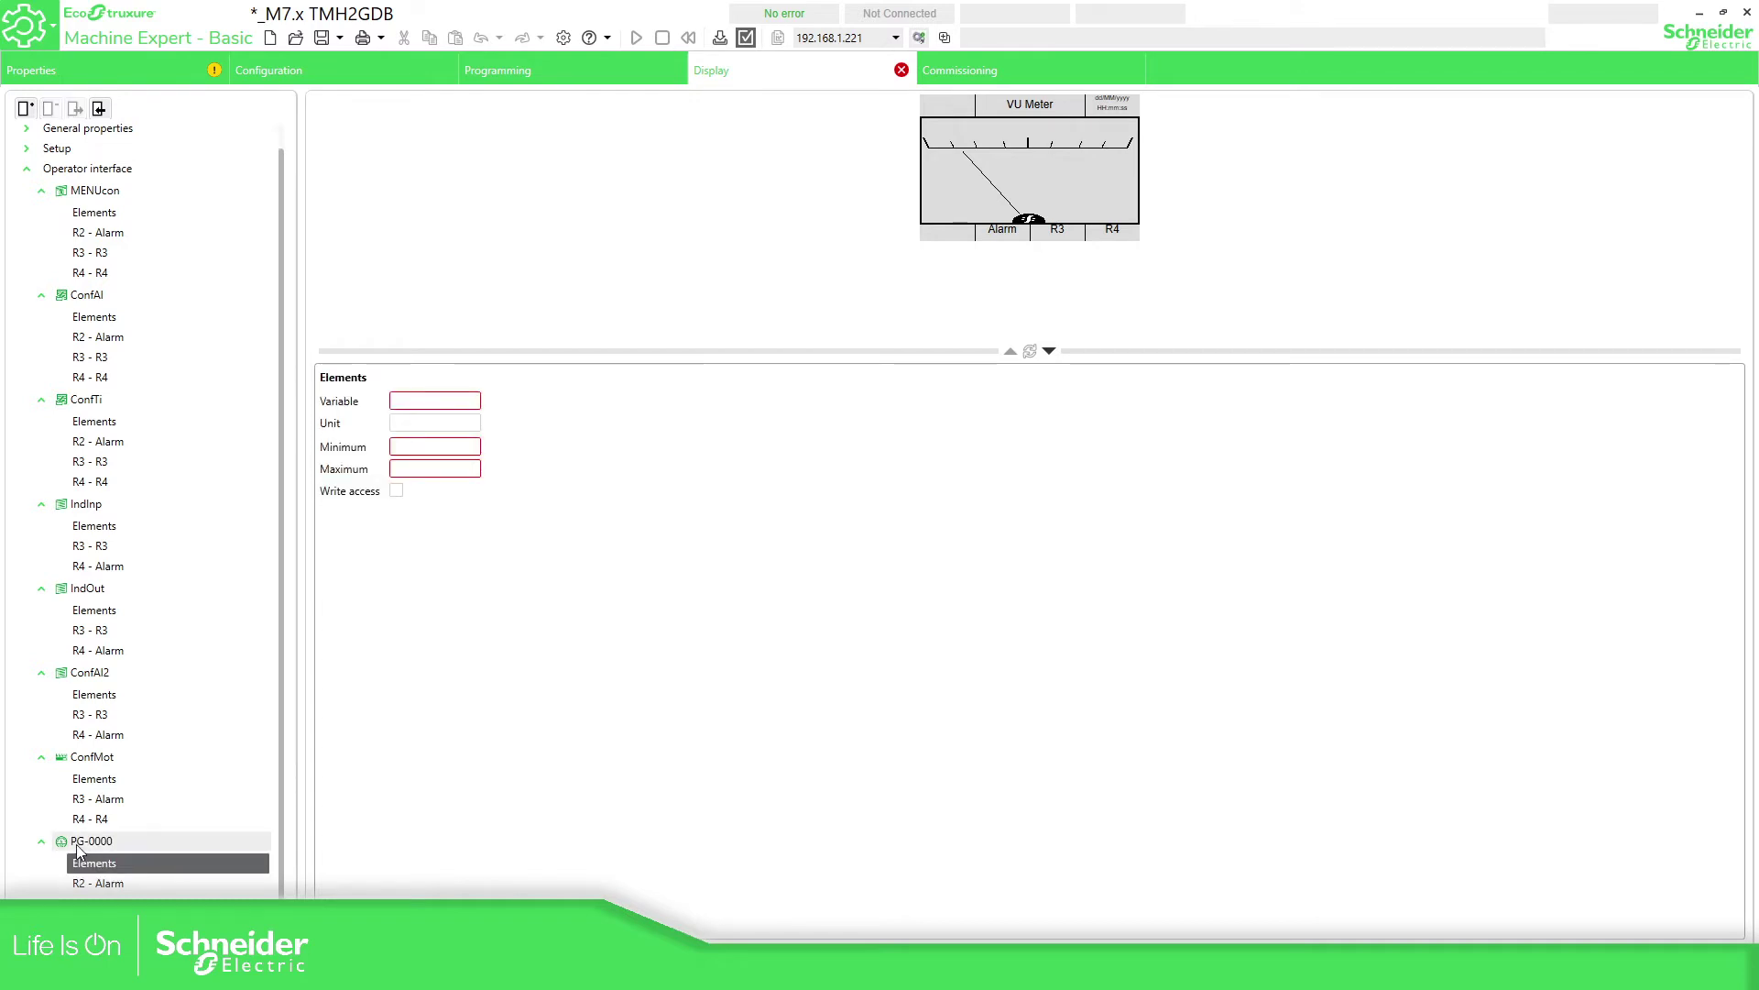
right_click(76, 840)
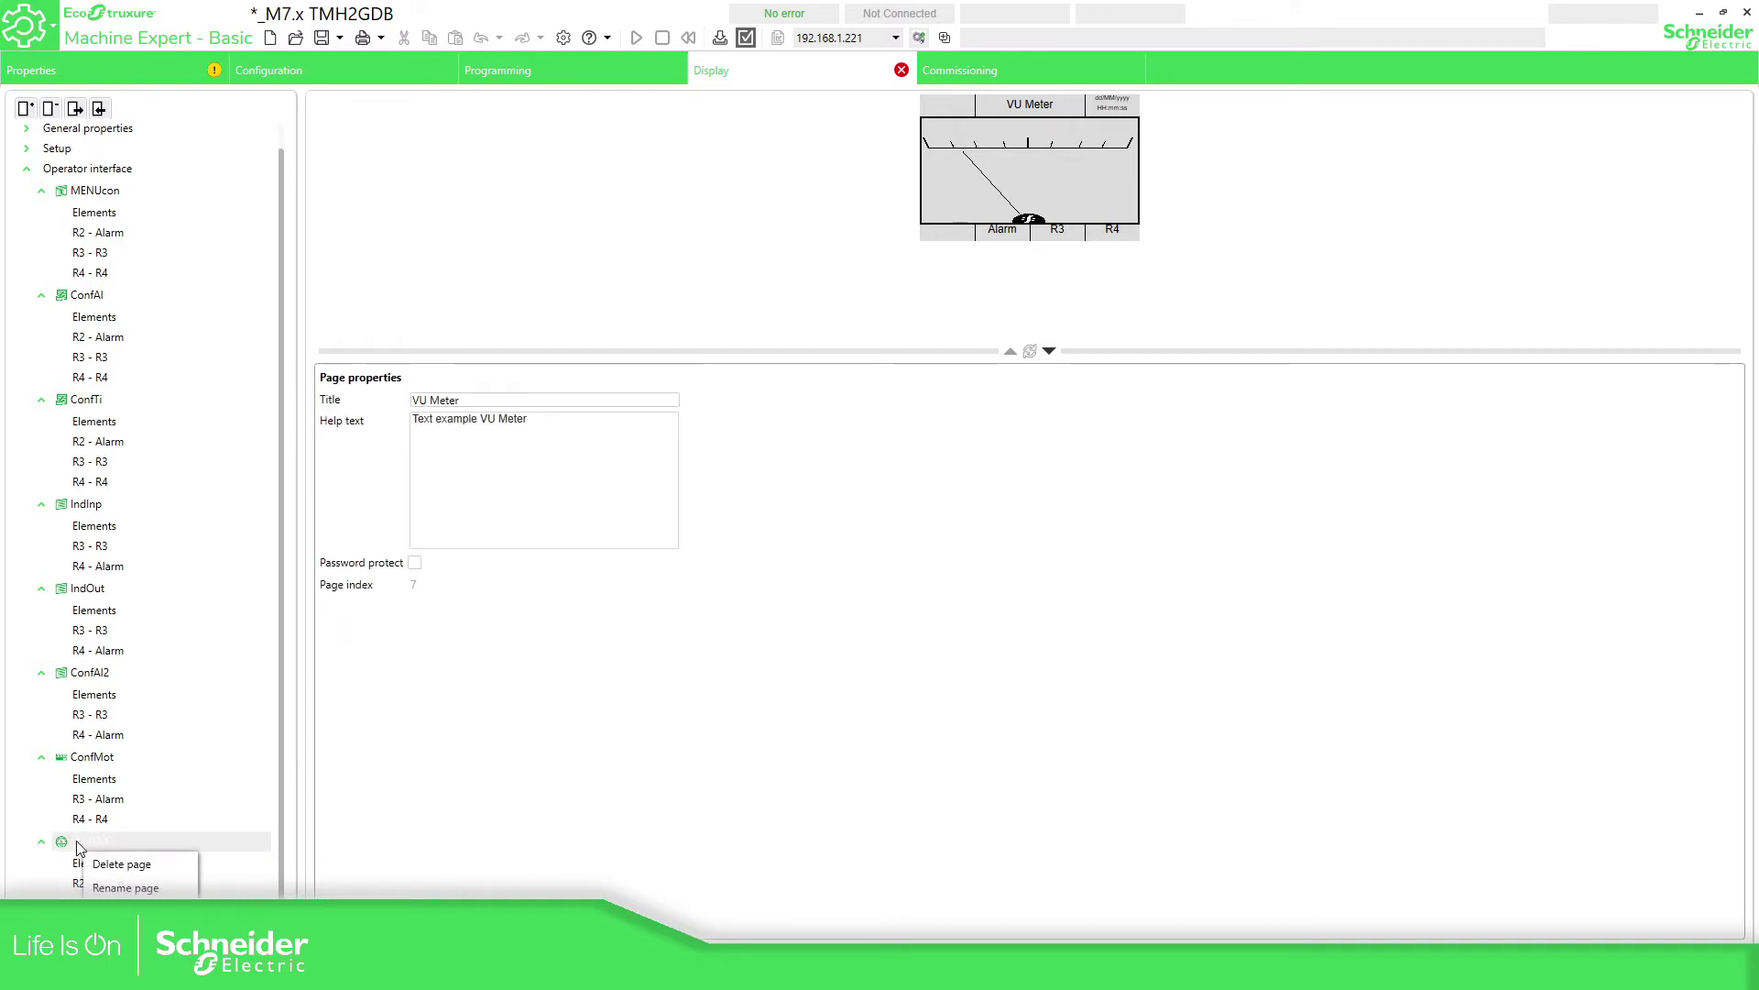
click(126, 887)
text(Conf)
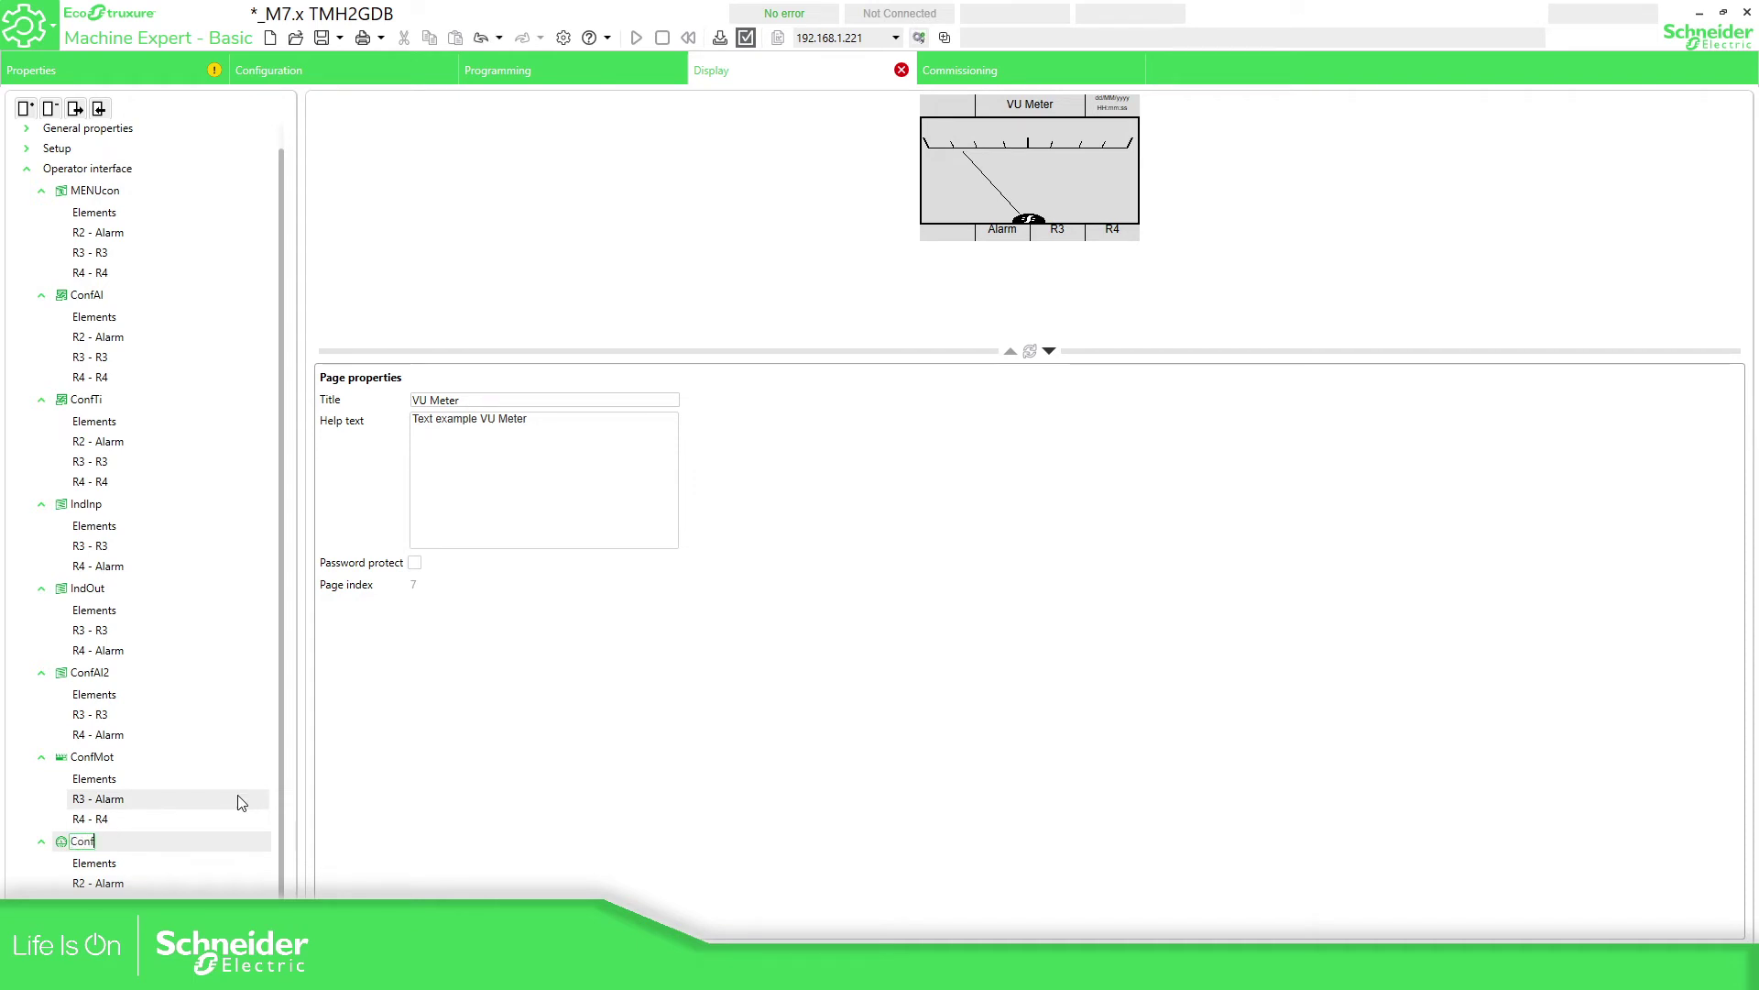
text(VU)
key(Return)
Configure the ConfVU page's elements with variable %MW10, unit s, minimum 0, maximum 10, and write access enabled
click(103, 863)
click(423, 403)
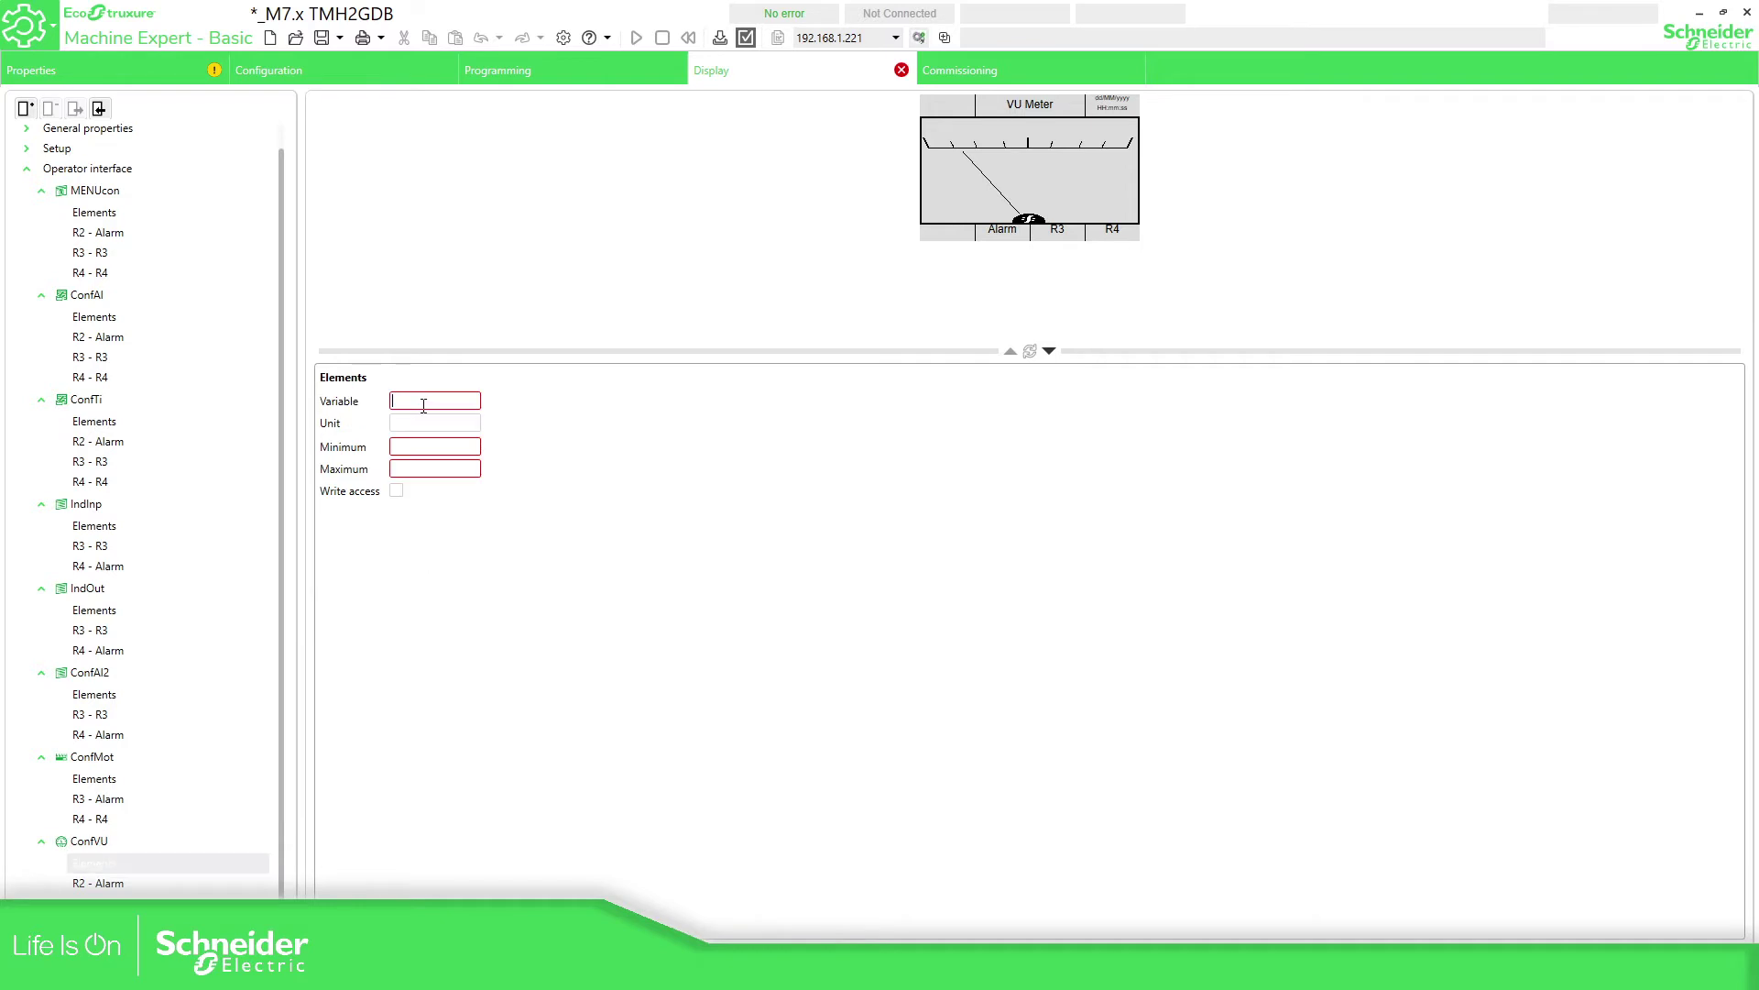
text(%MW10)
click(417, 426)
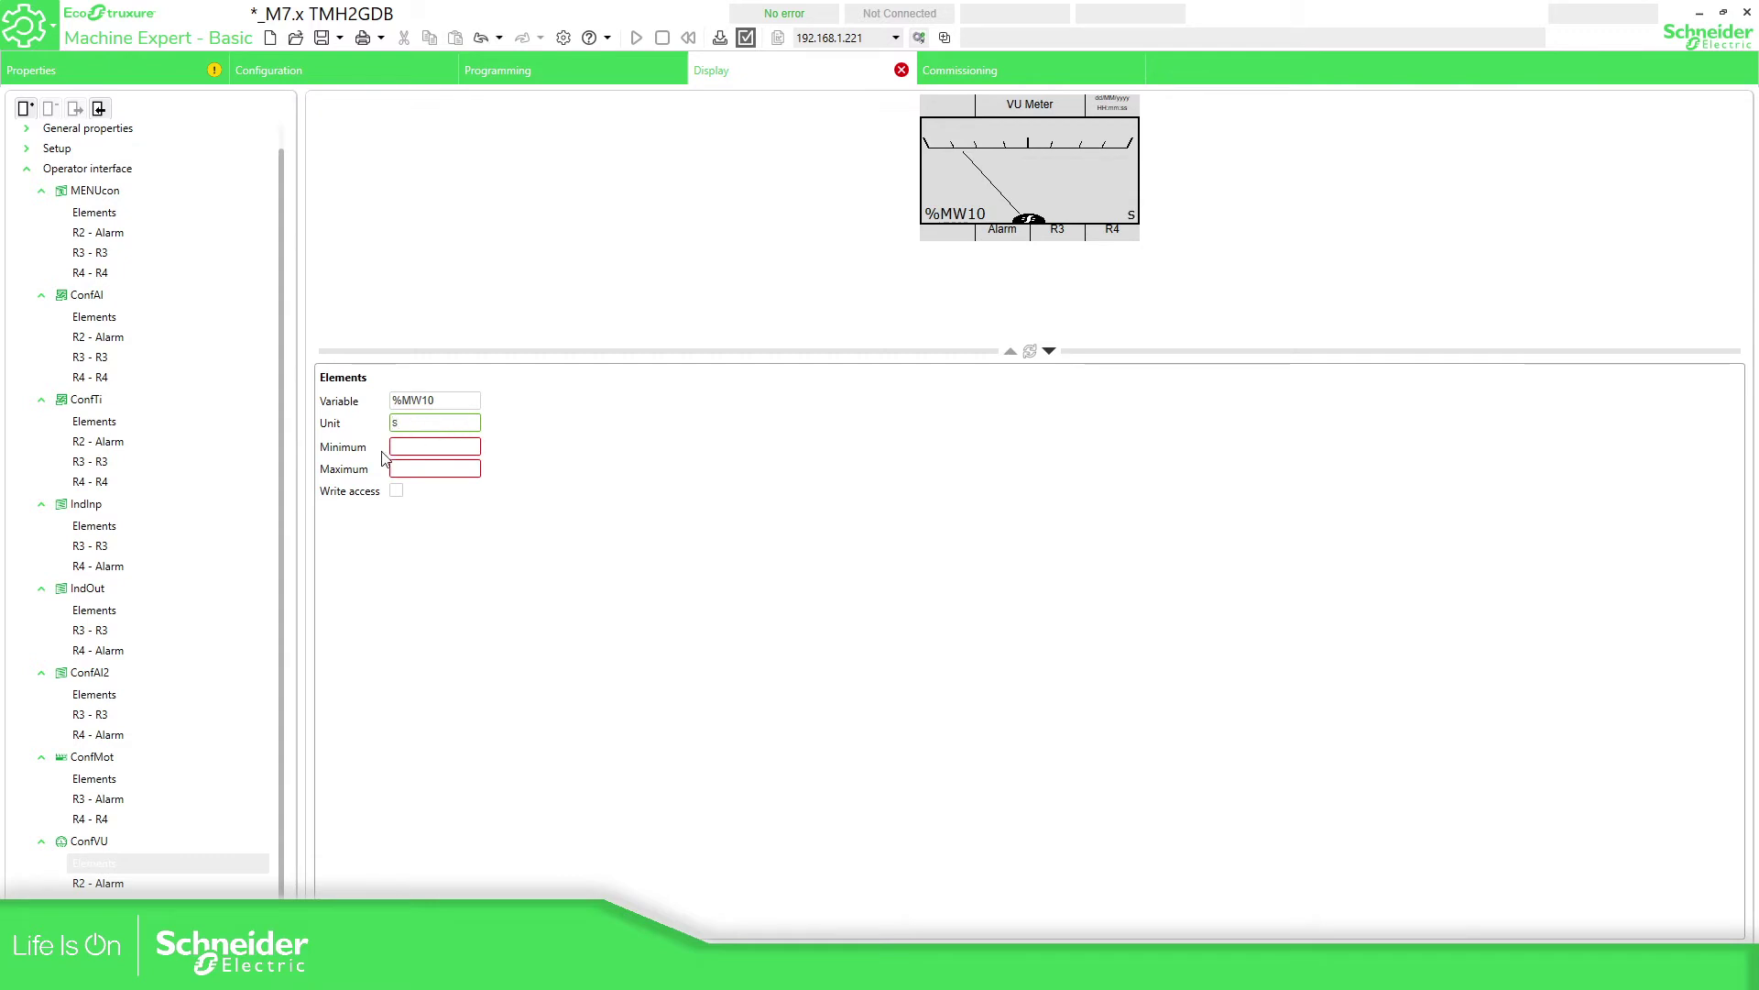
click(405, 446)
text(0)
click(412, 469)
text(10)
click(396, 491)
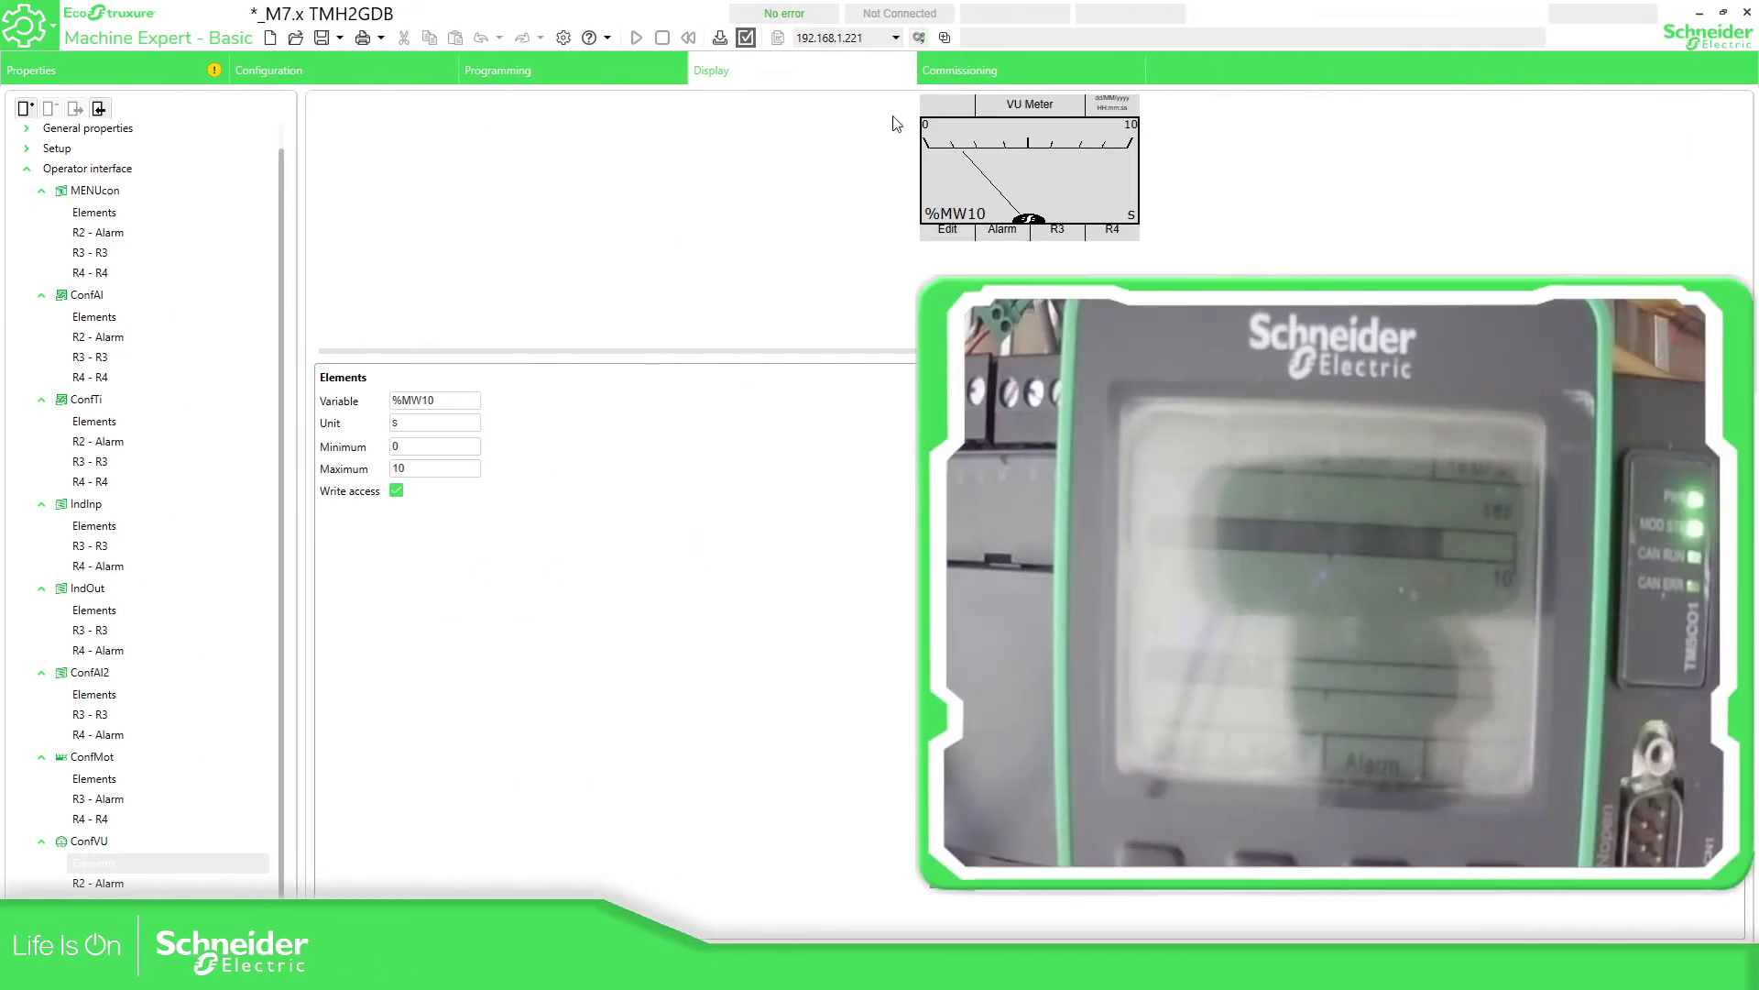
Log in to the controller at 192.168.1.221 to download the PC application, and start the controller
click(948, 68)
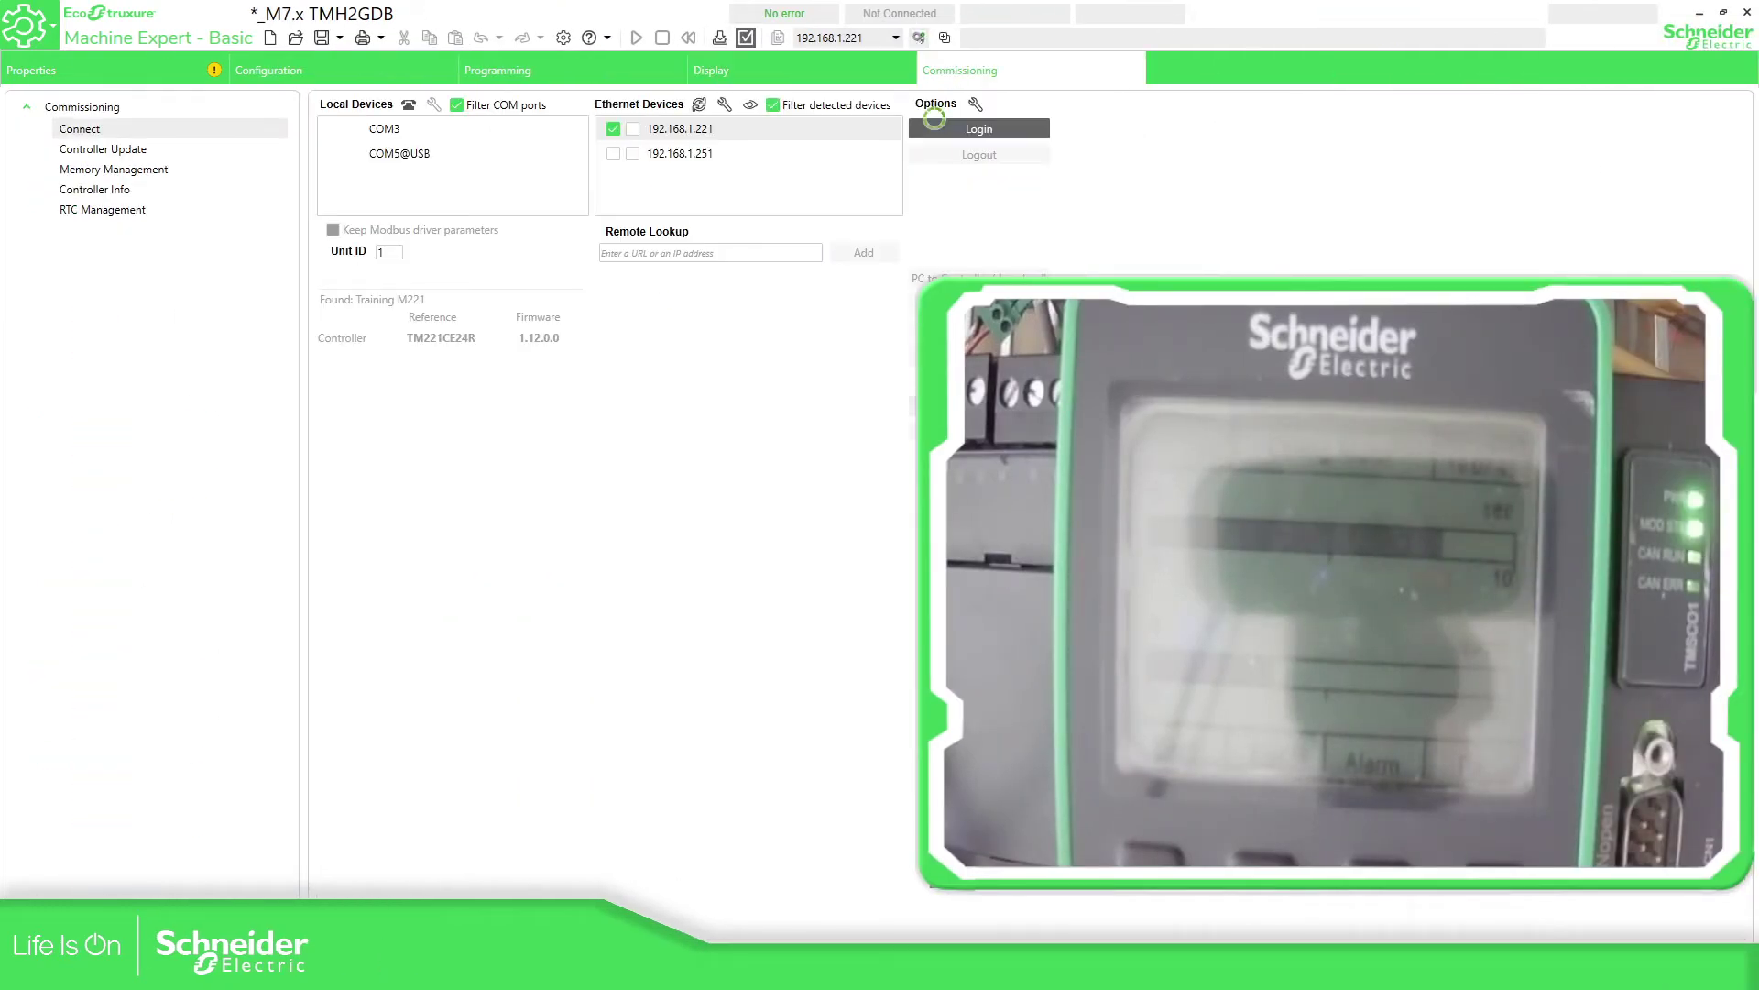
click(936, 127)
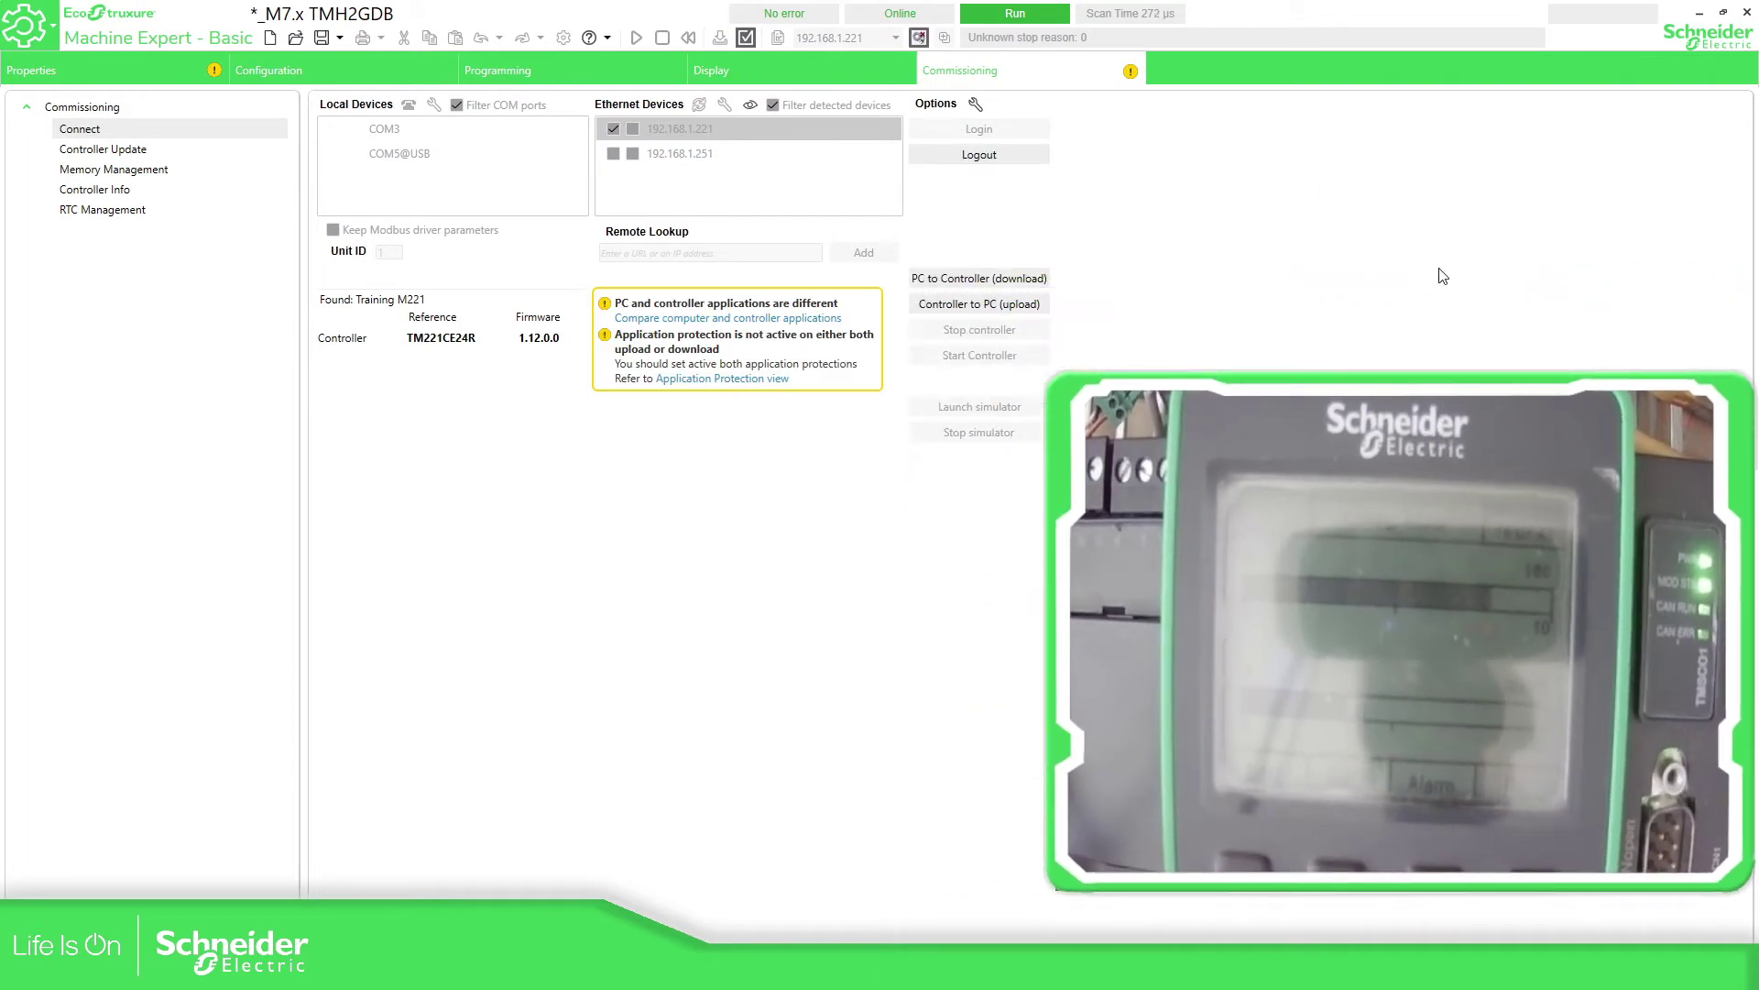
click(1008, 279)
click(1031, 539)
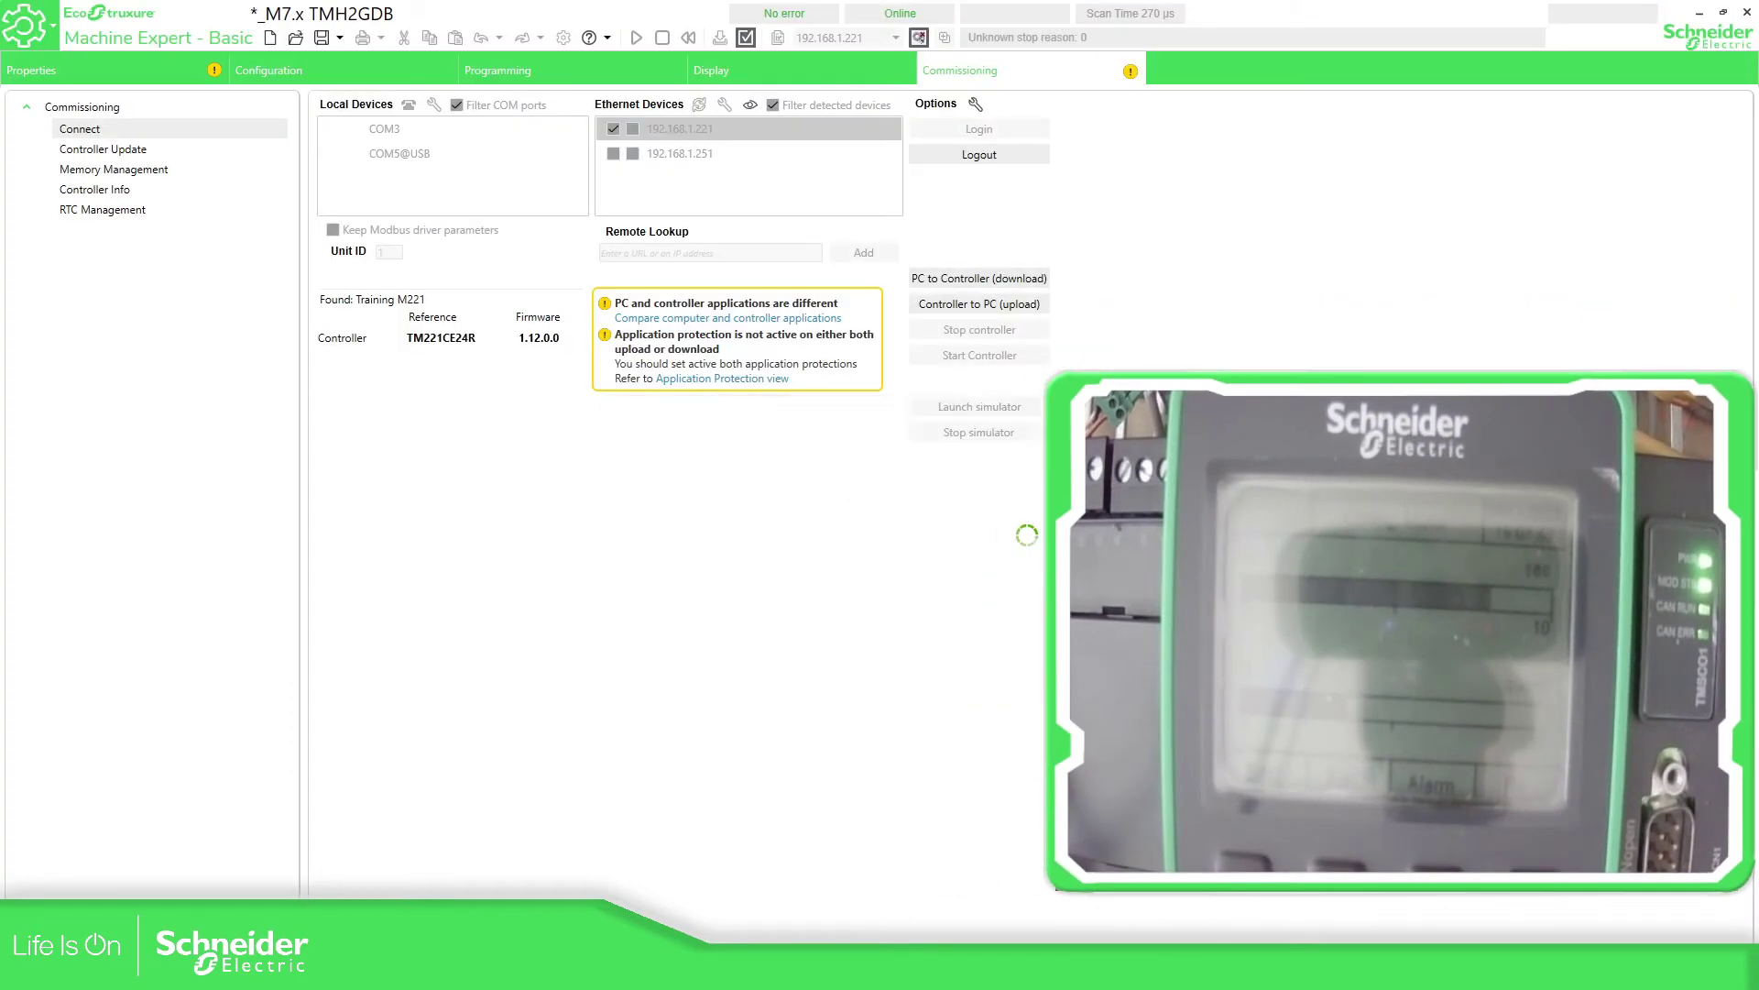
click(1011, 537)
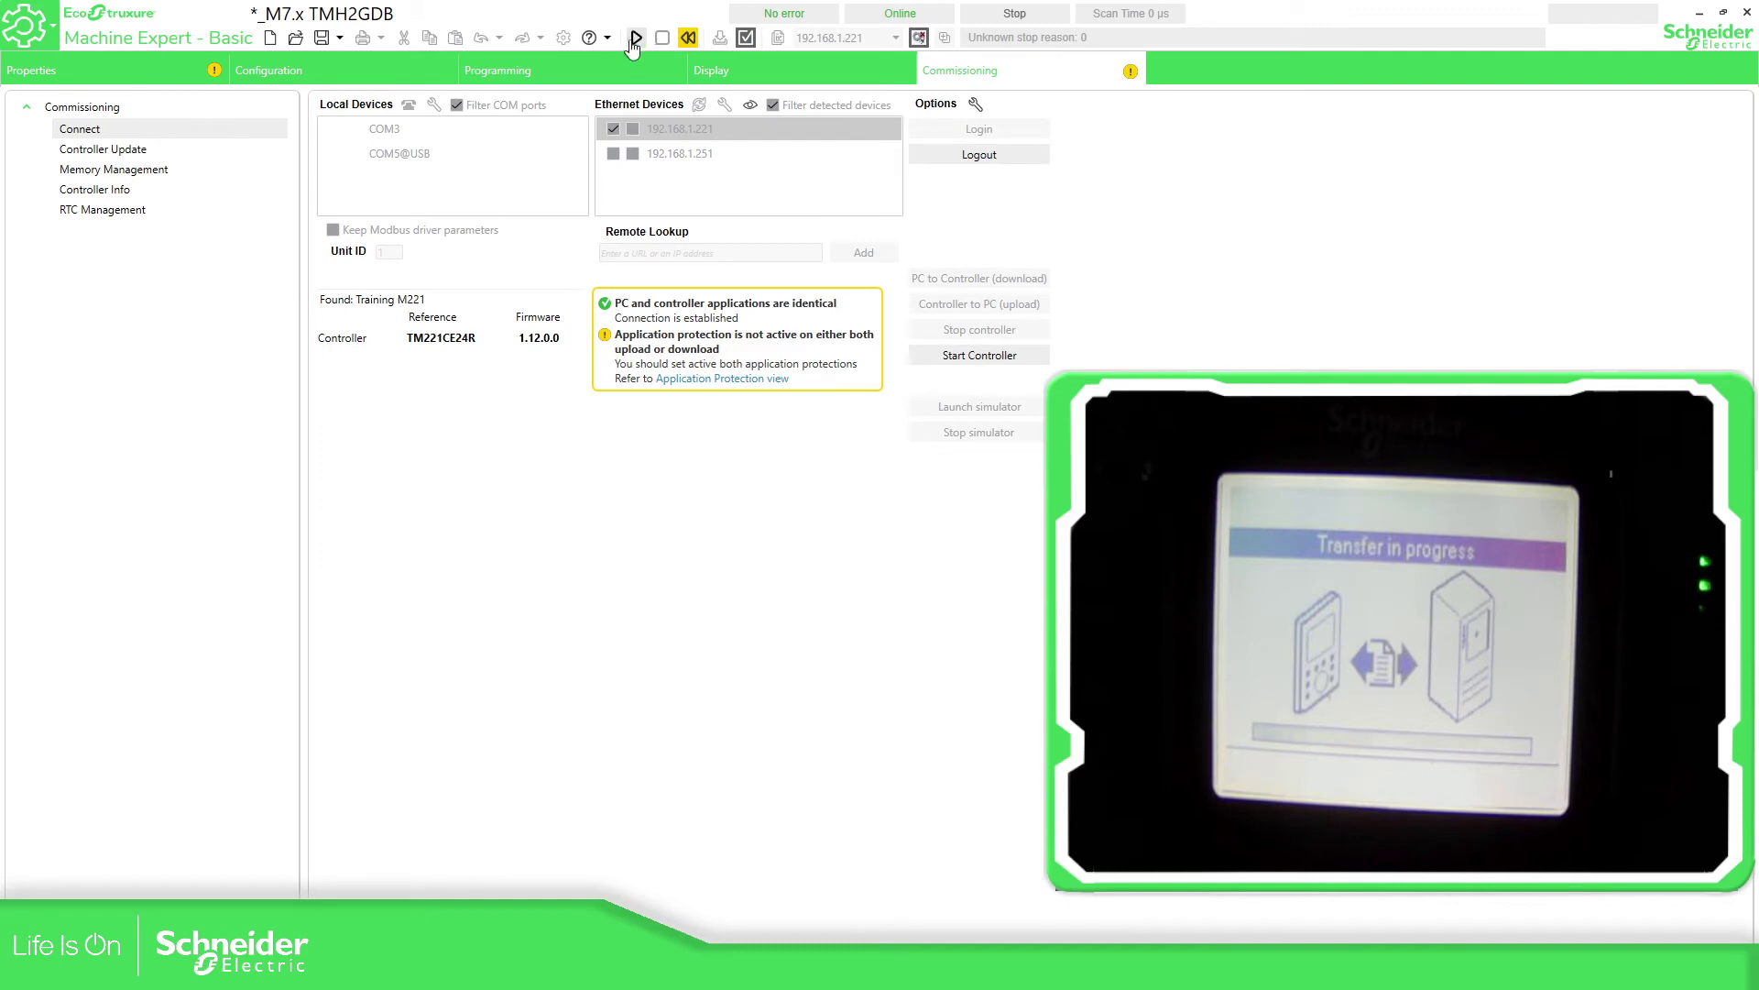
click(635, 38)
click(1033, 541)
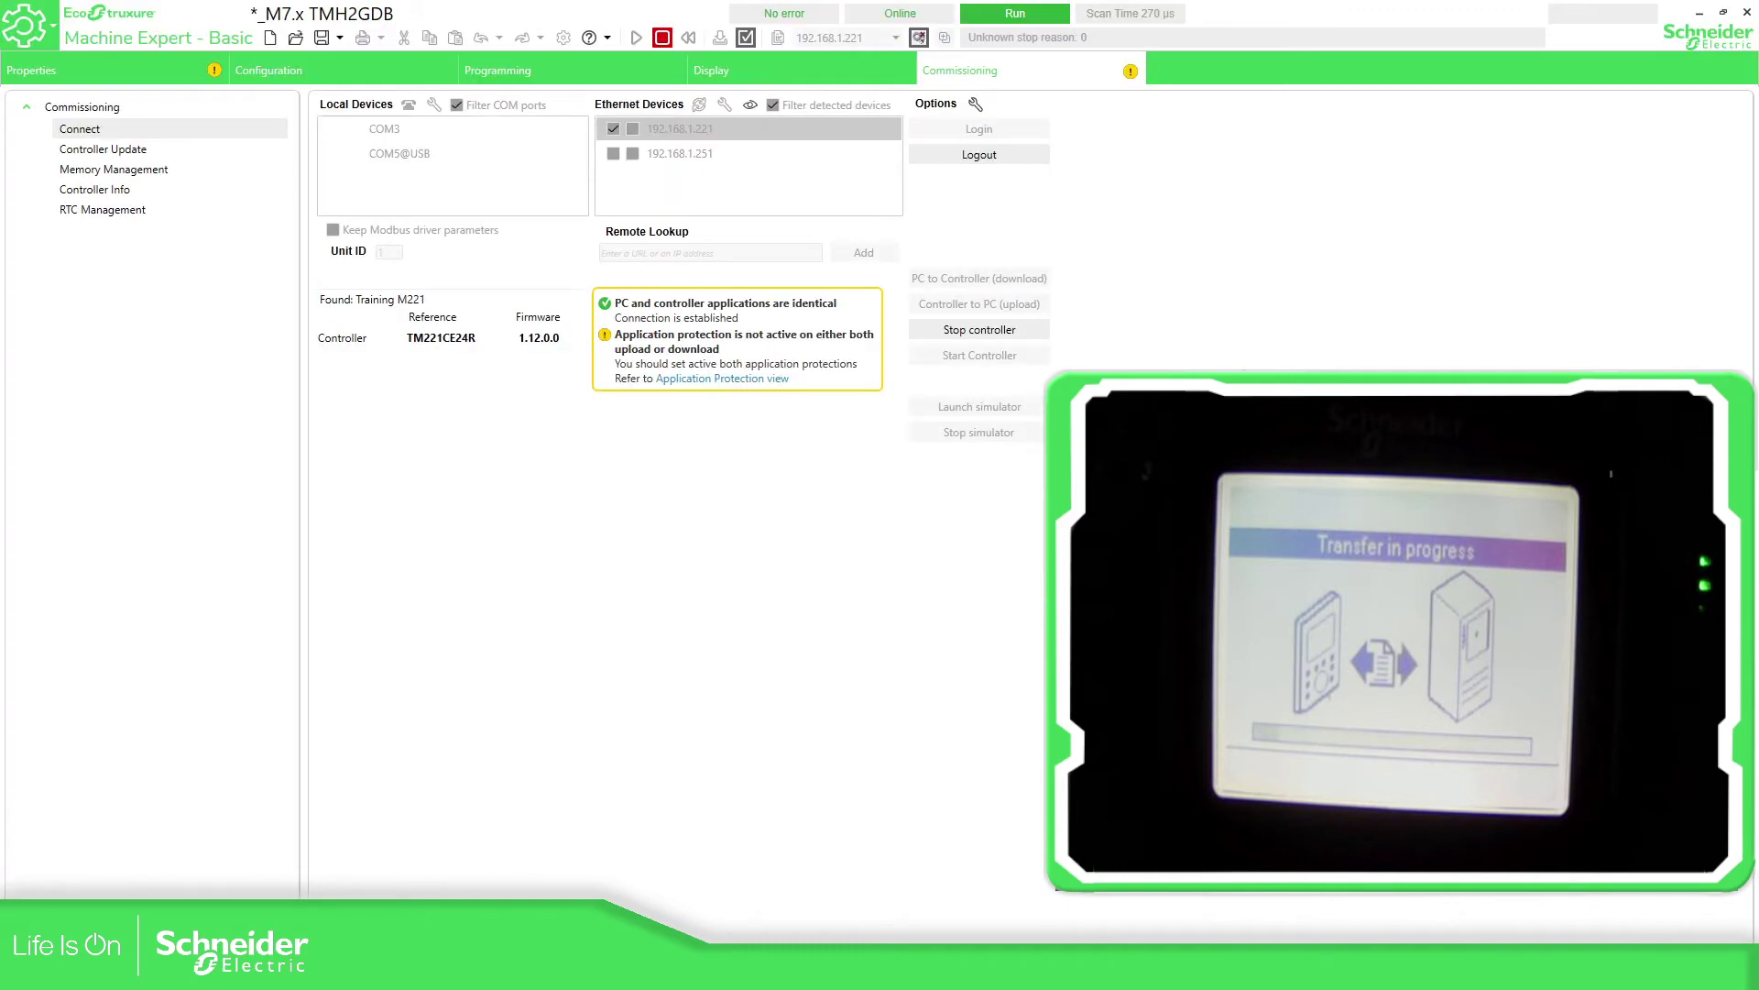
Open the Table_Aux animation table and examine the %MW10 entry, CFG_TIMER_MOTOR
click(632, 68)
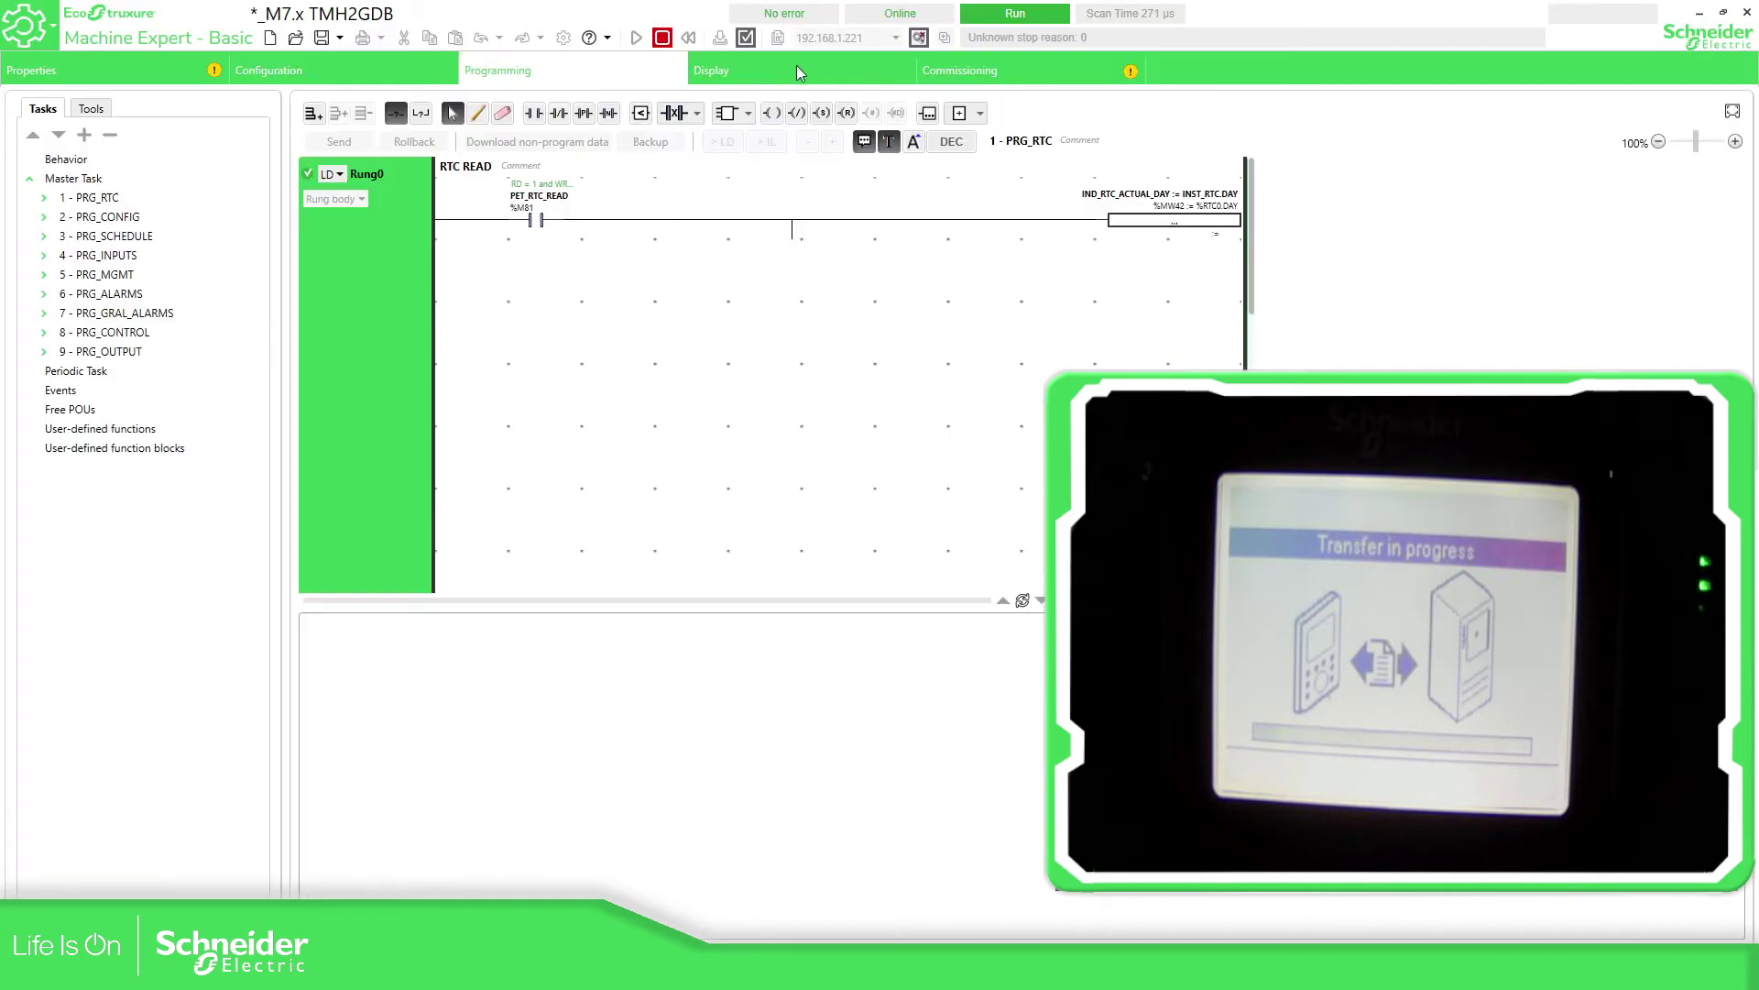
click(797, 68)
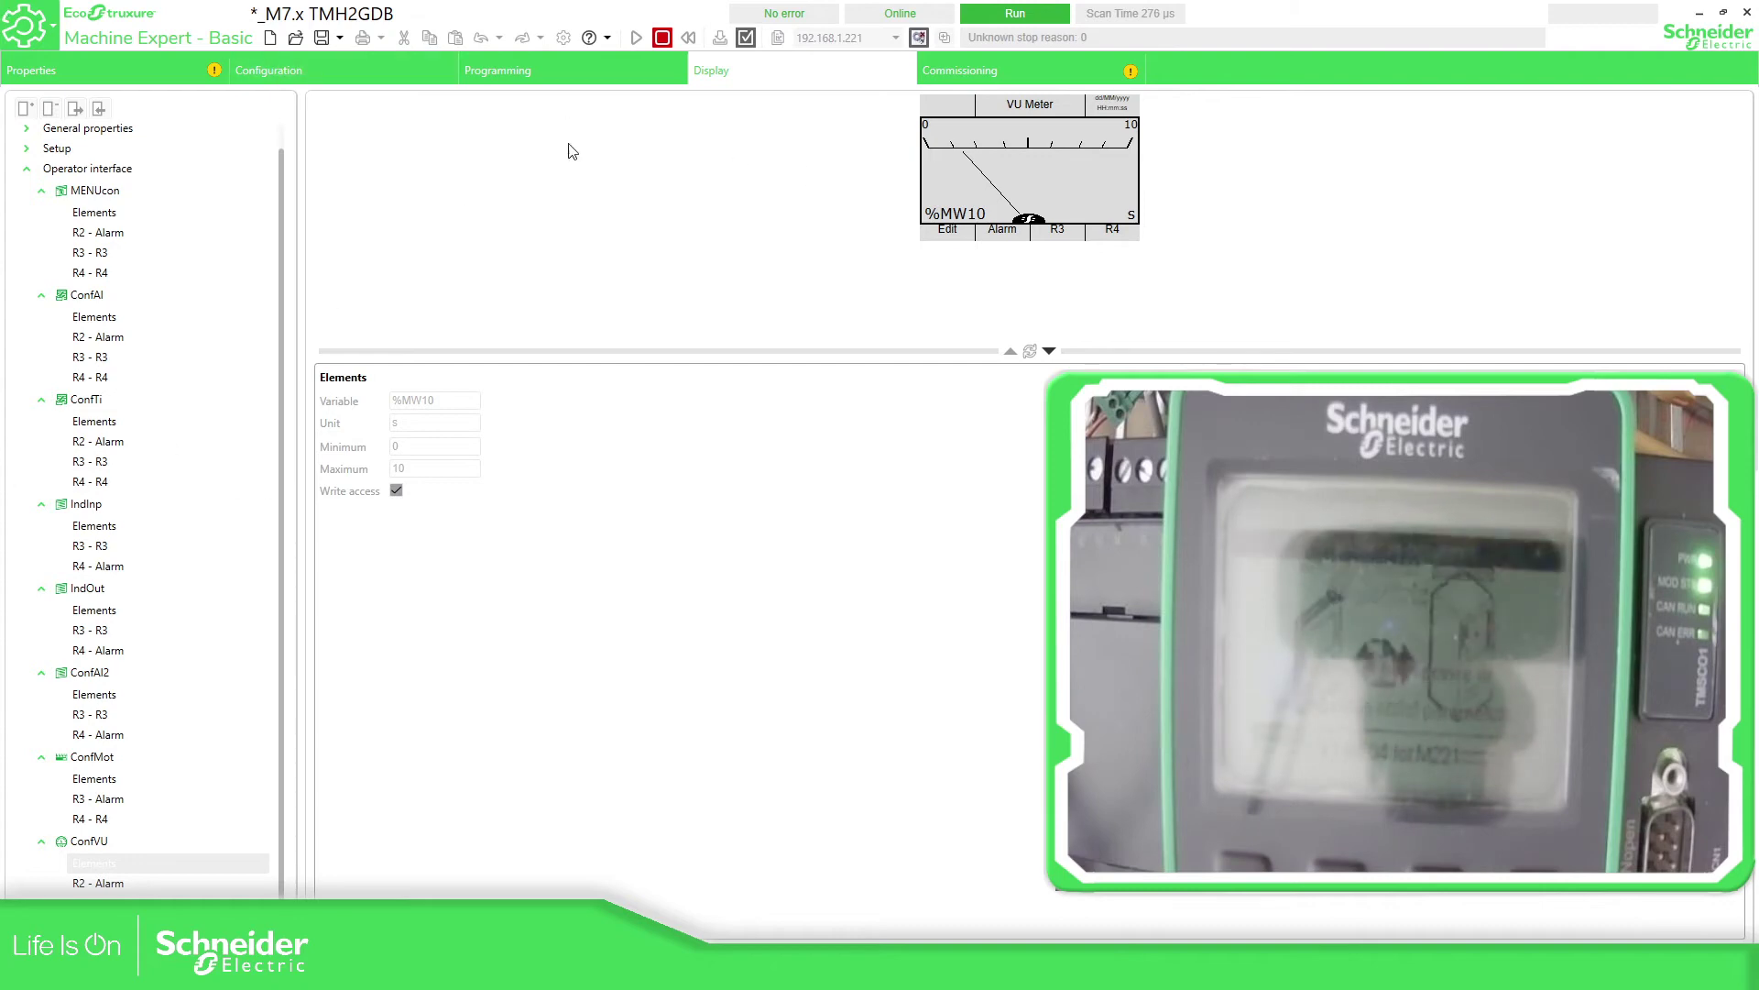
click(591, 74)
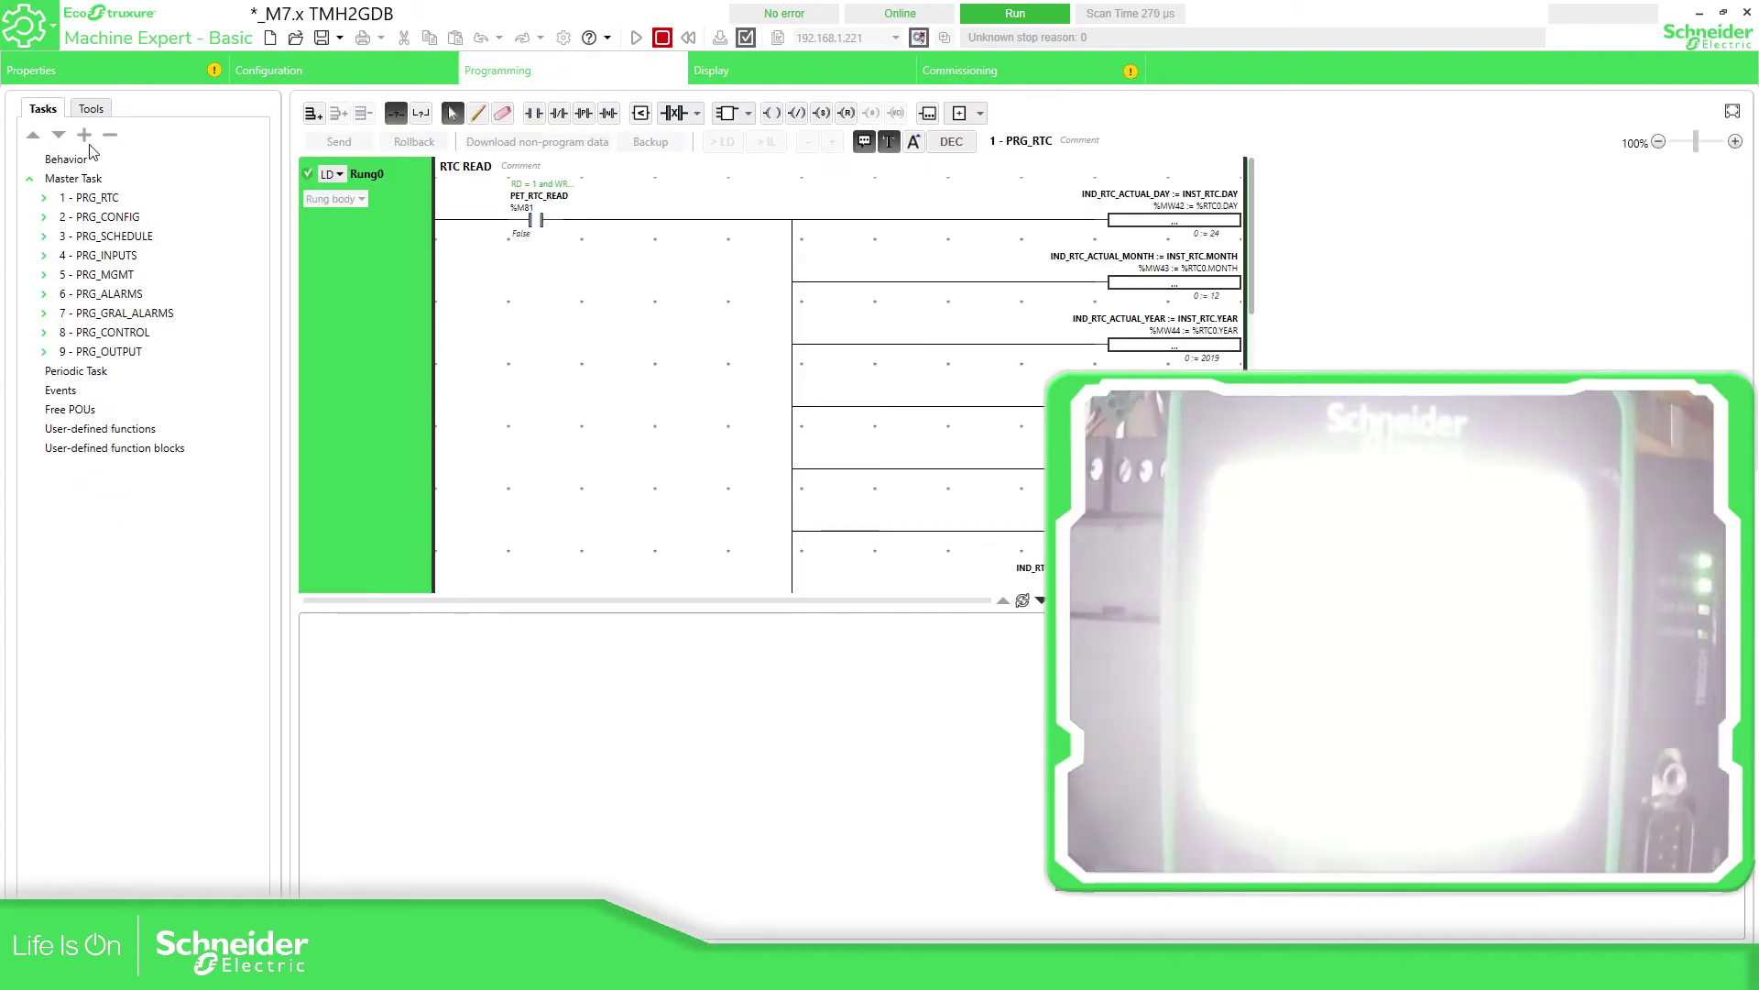
click(92, 109)
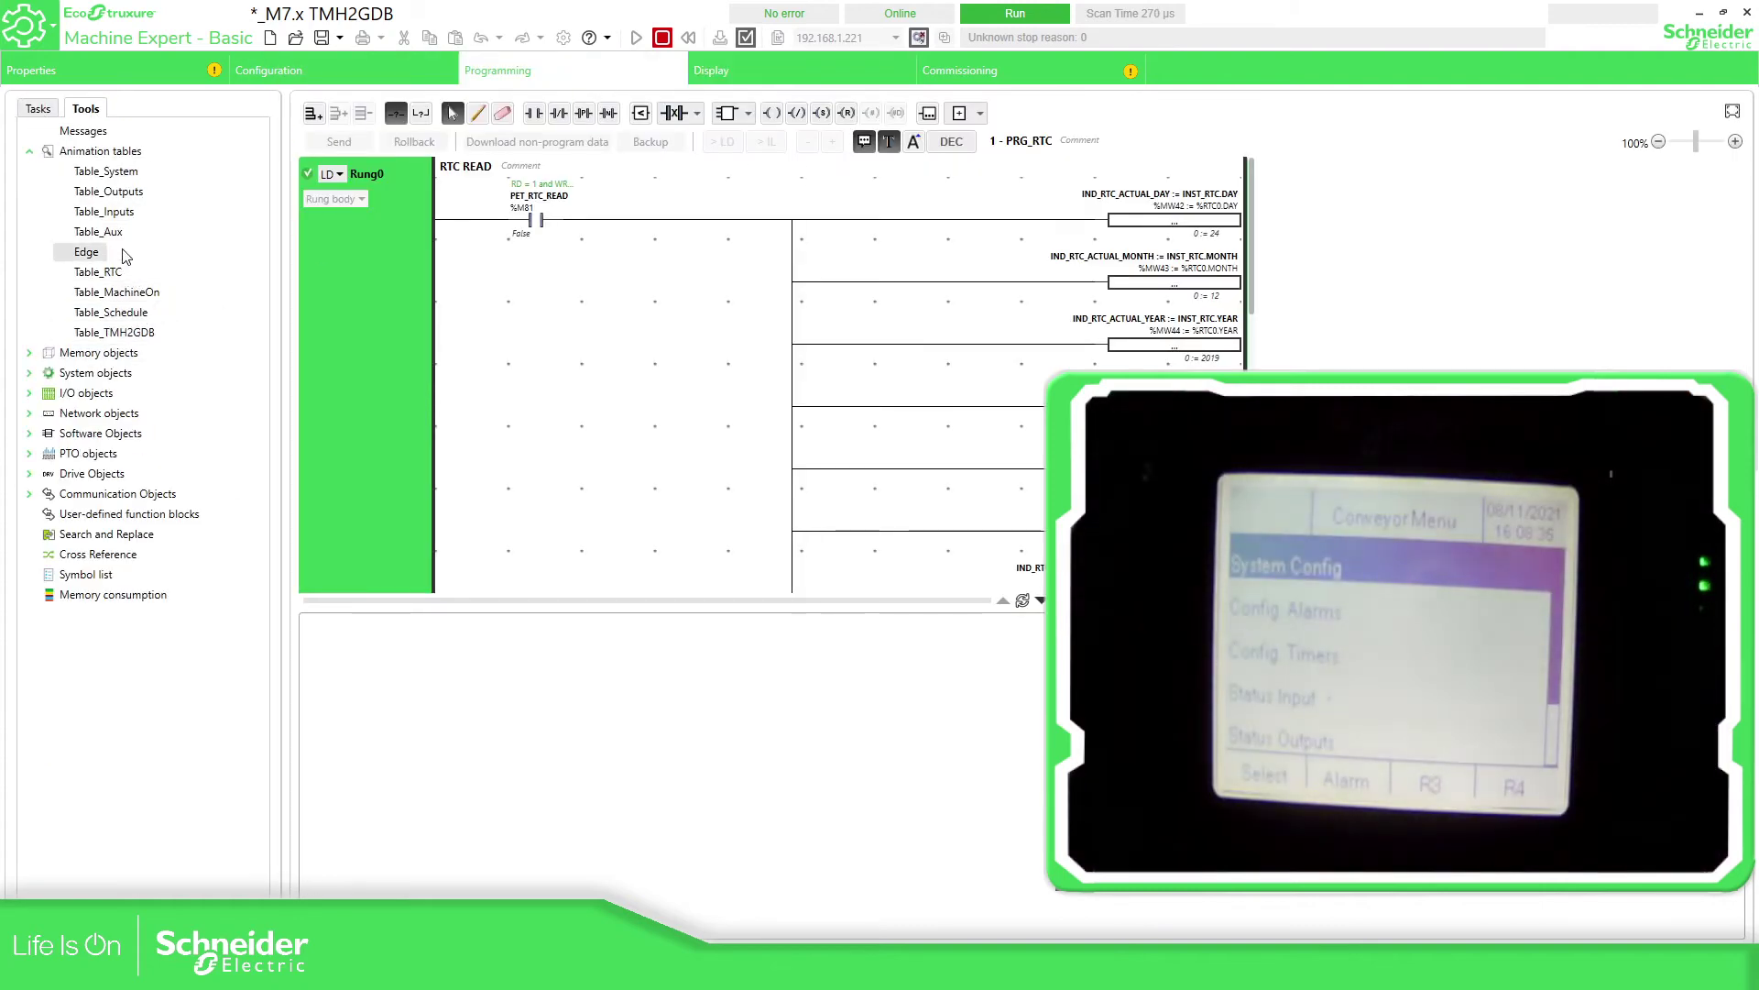
click(99, 231)
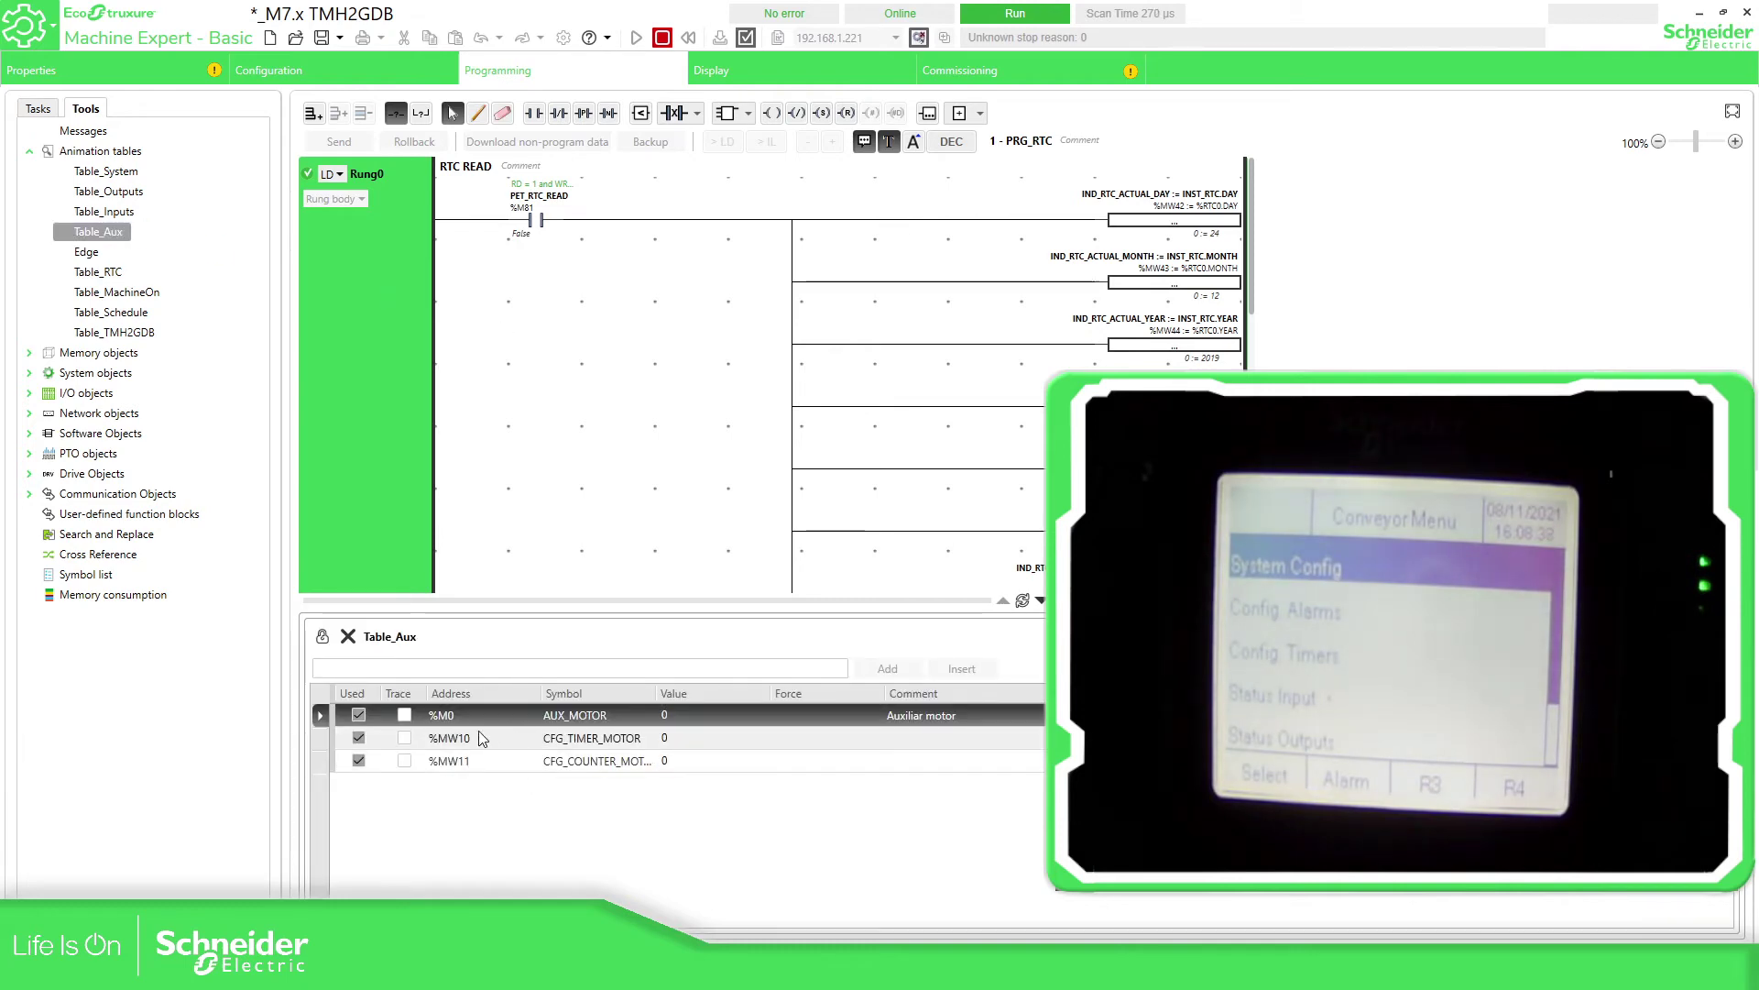
click(483, 740)
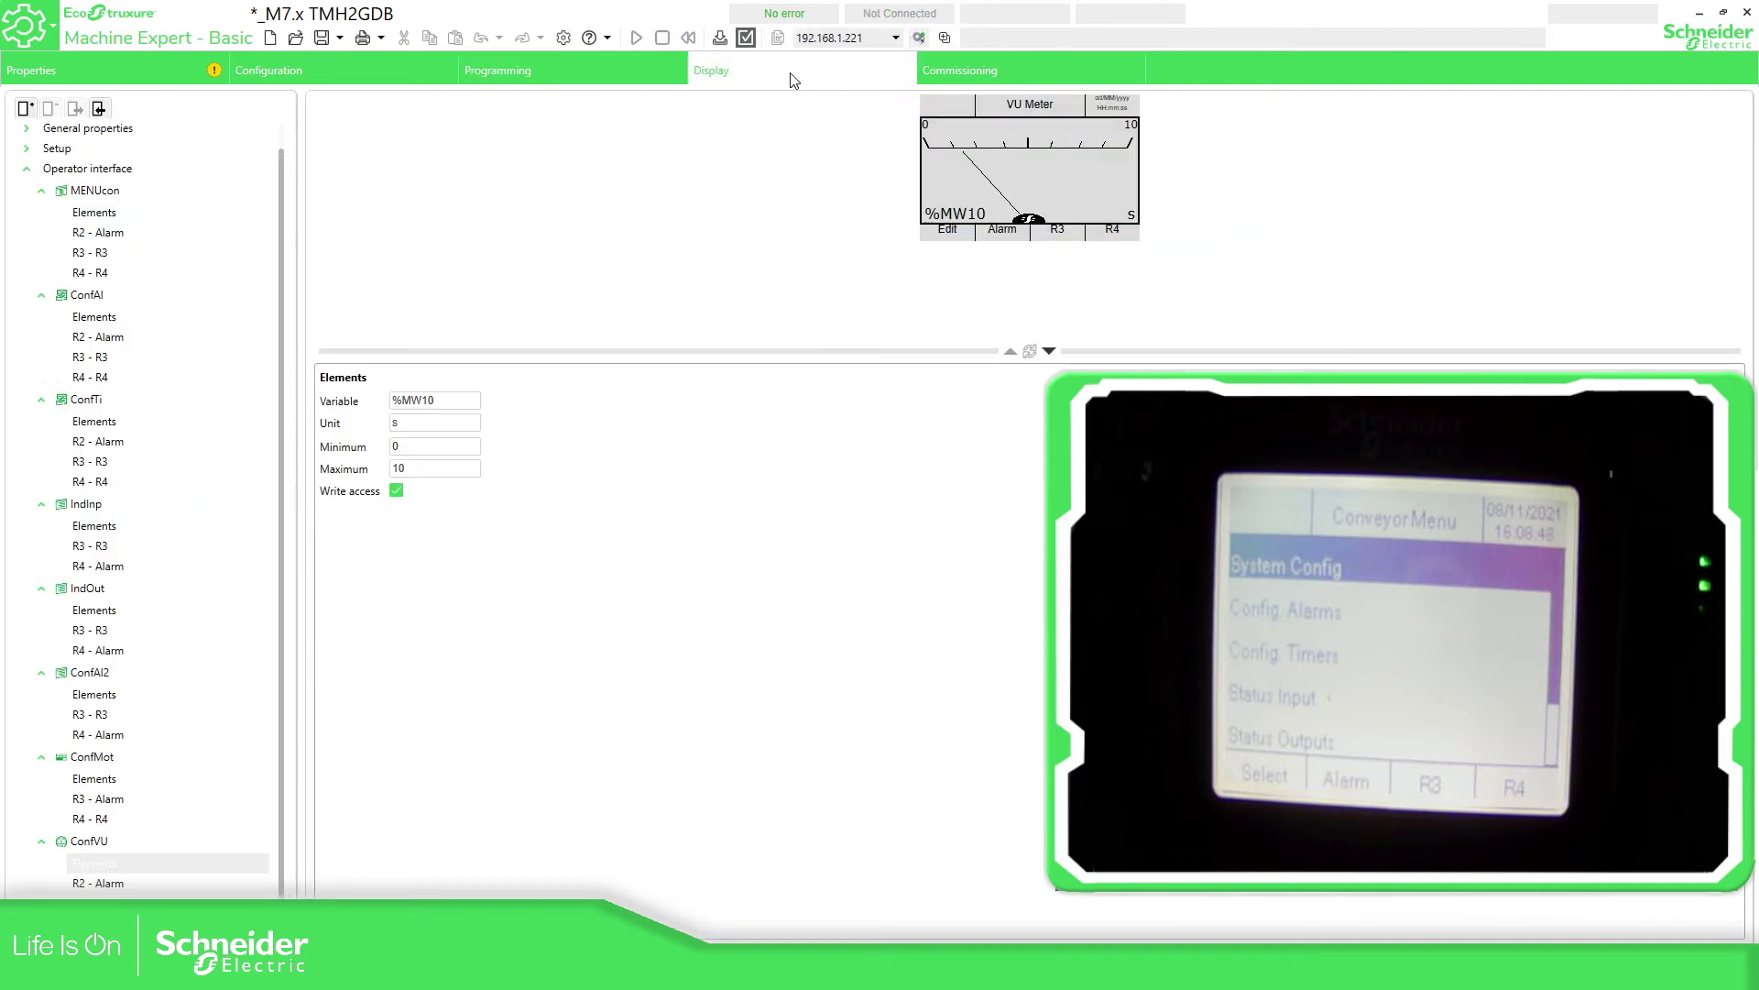
Add a menu entry "Config. VU" with destination page ConfVU (7) to the MENUcon page's elements
click(92, 841)
click(101, 189)
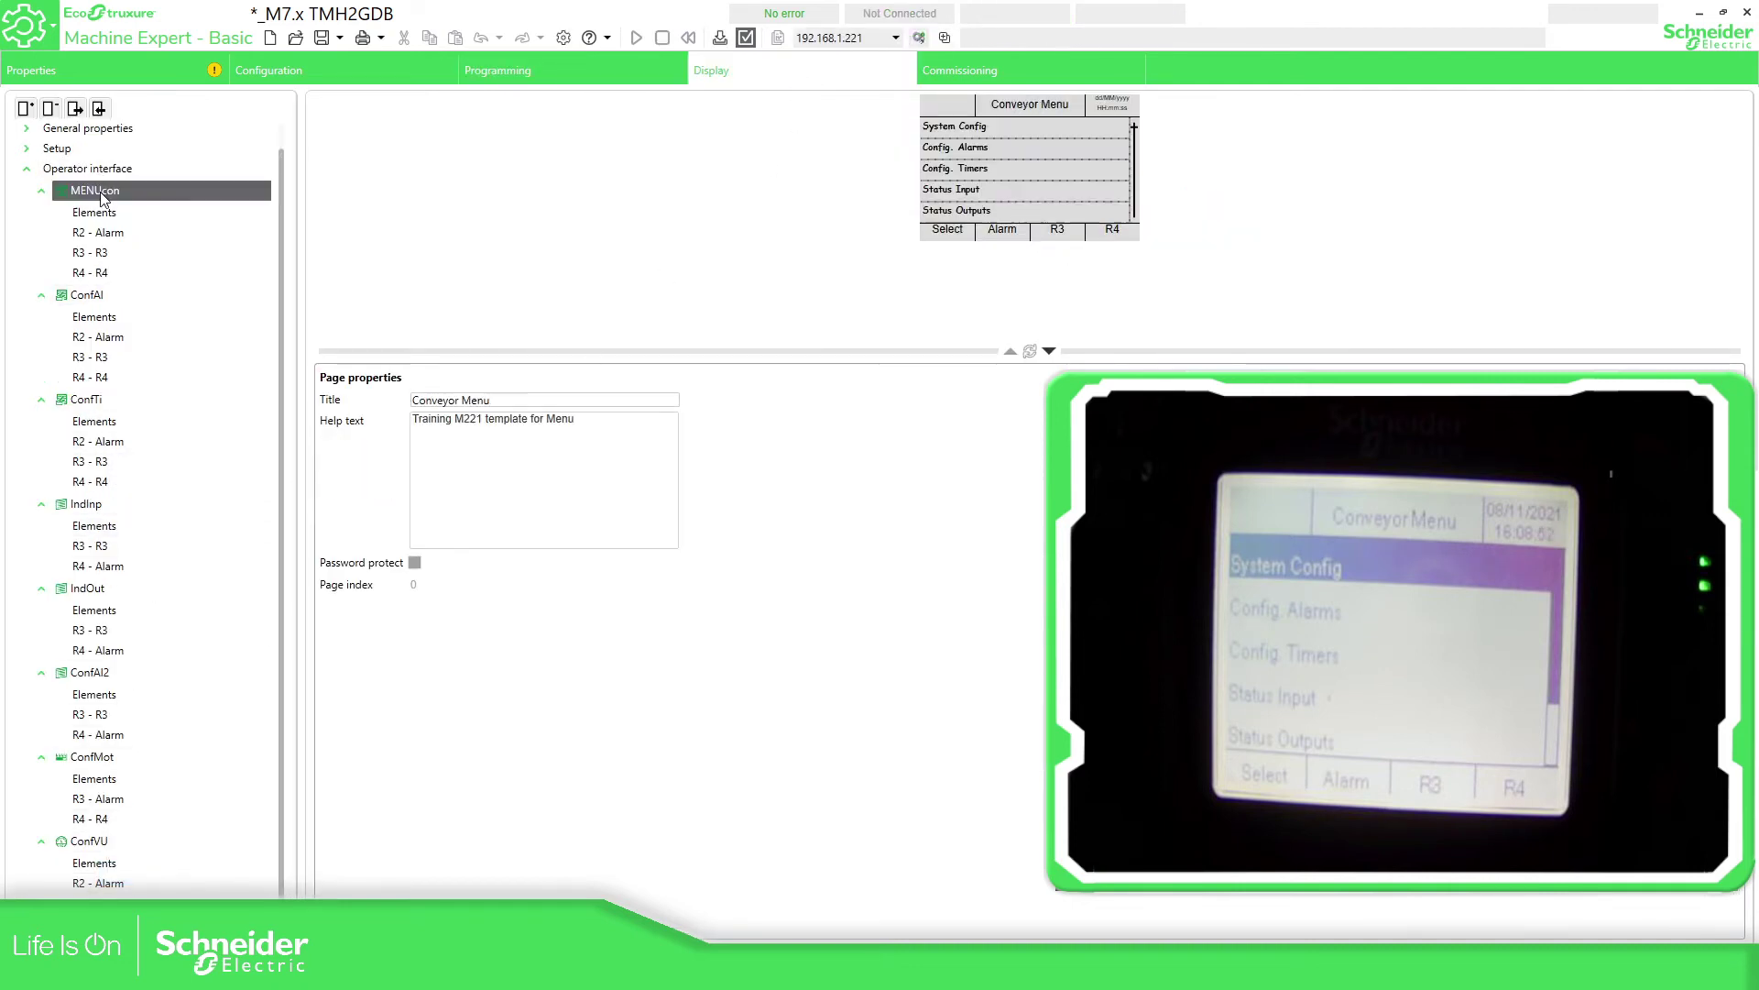
click(103, 214)
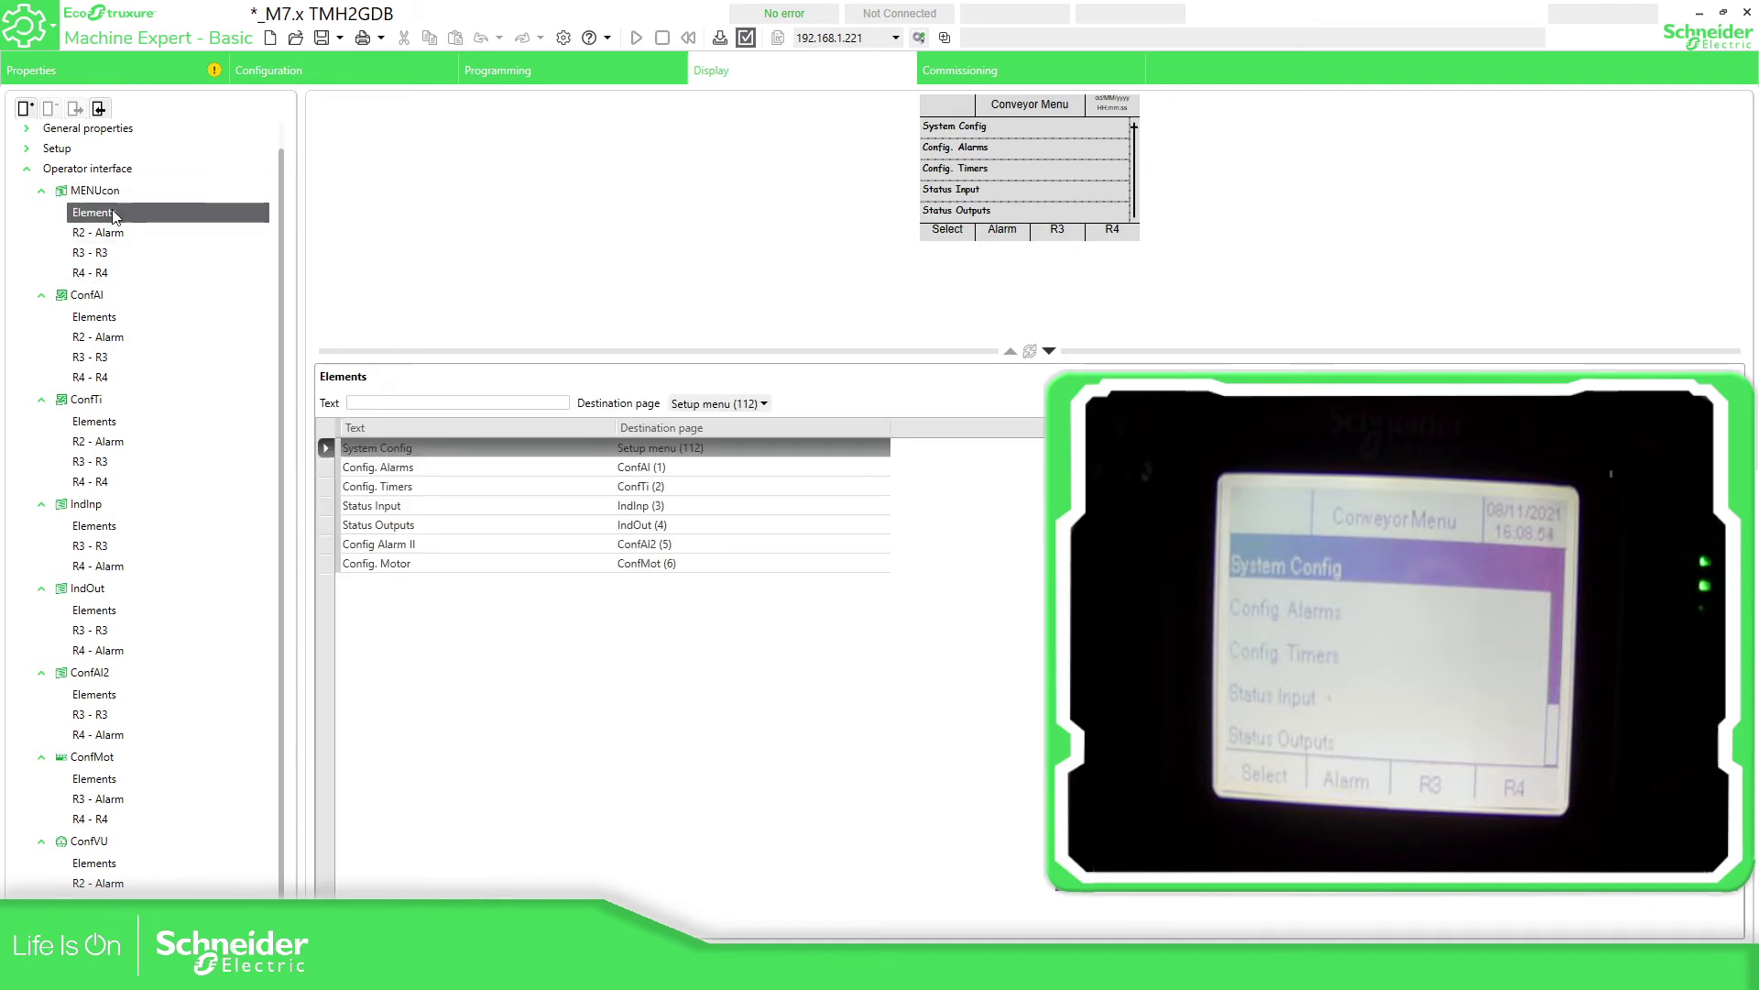
click(384, 405)
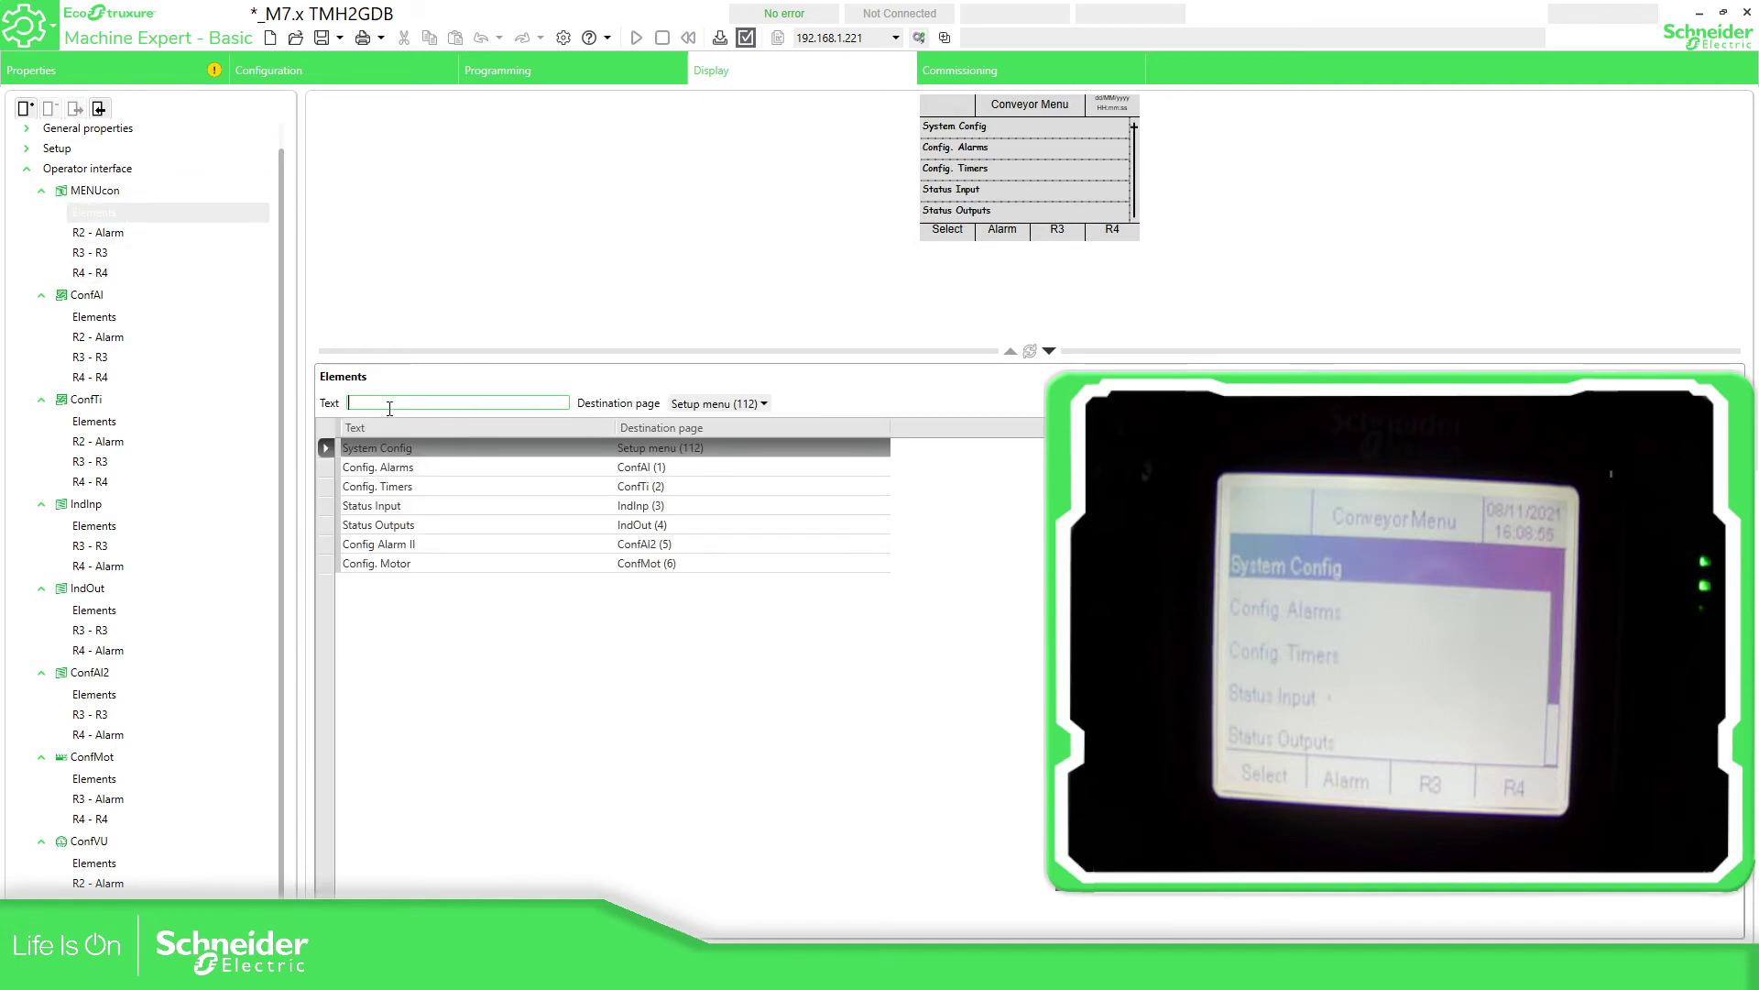
text(Config. VU)
click(581, 670)
click(750, 403)
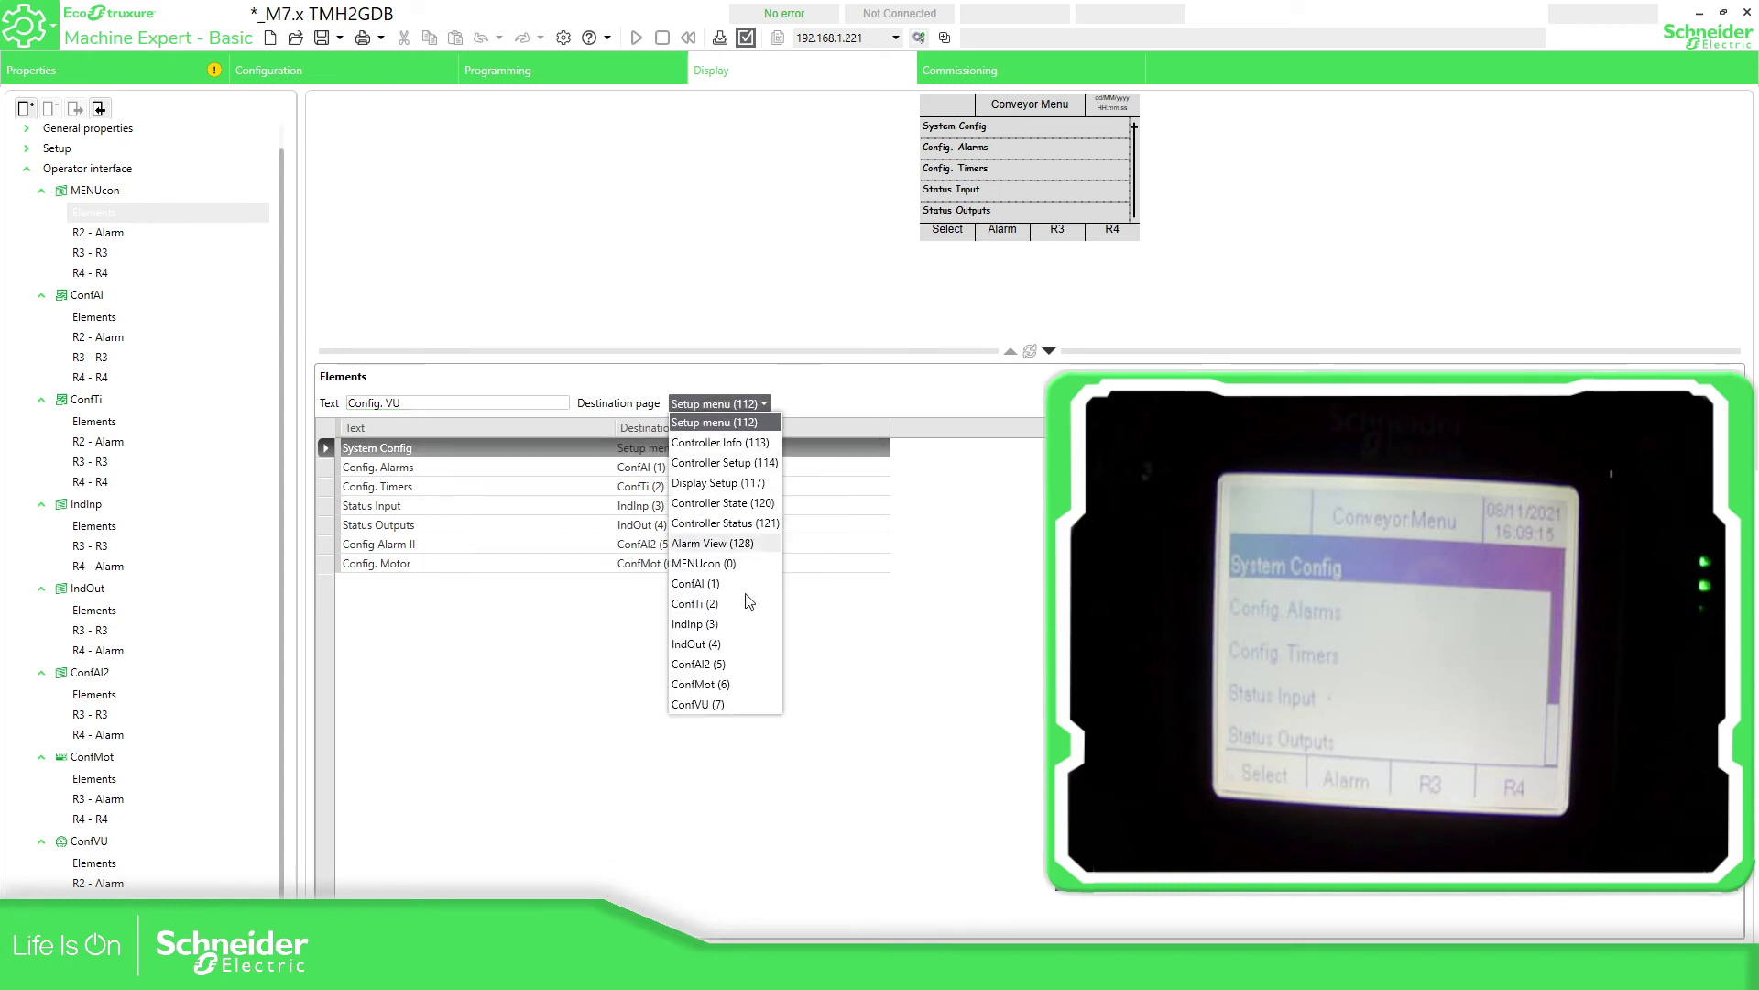
click(724, 713)
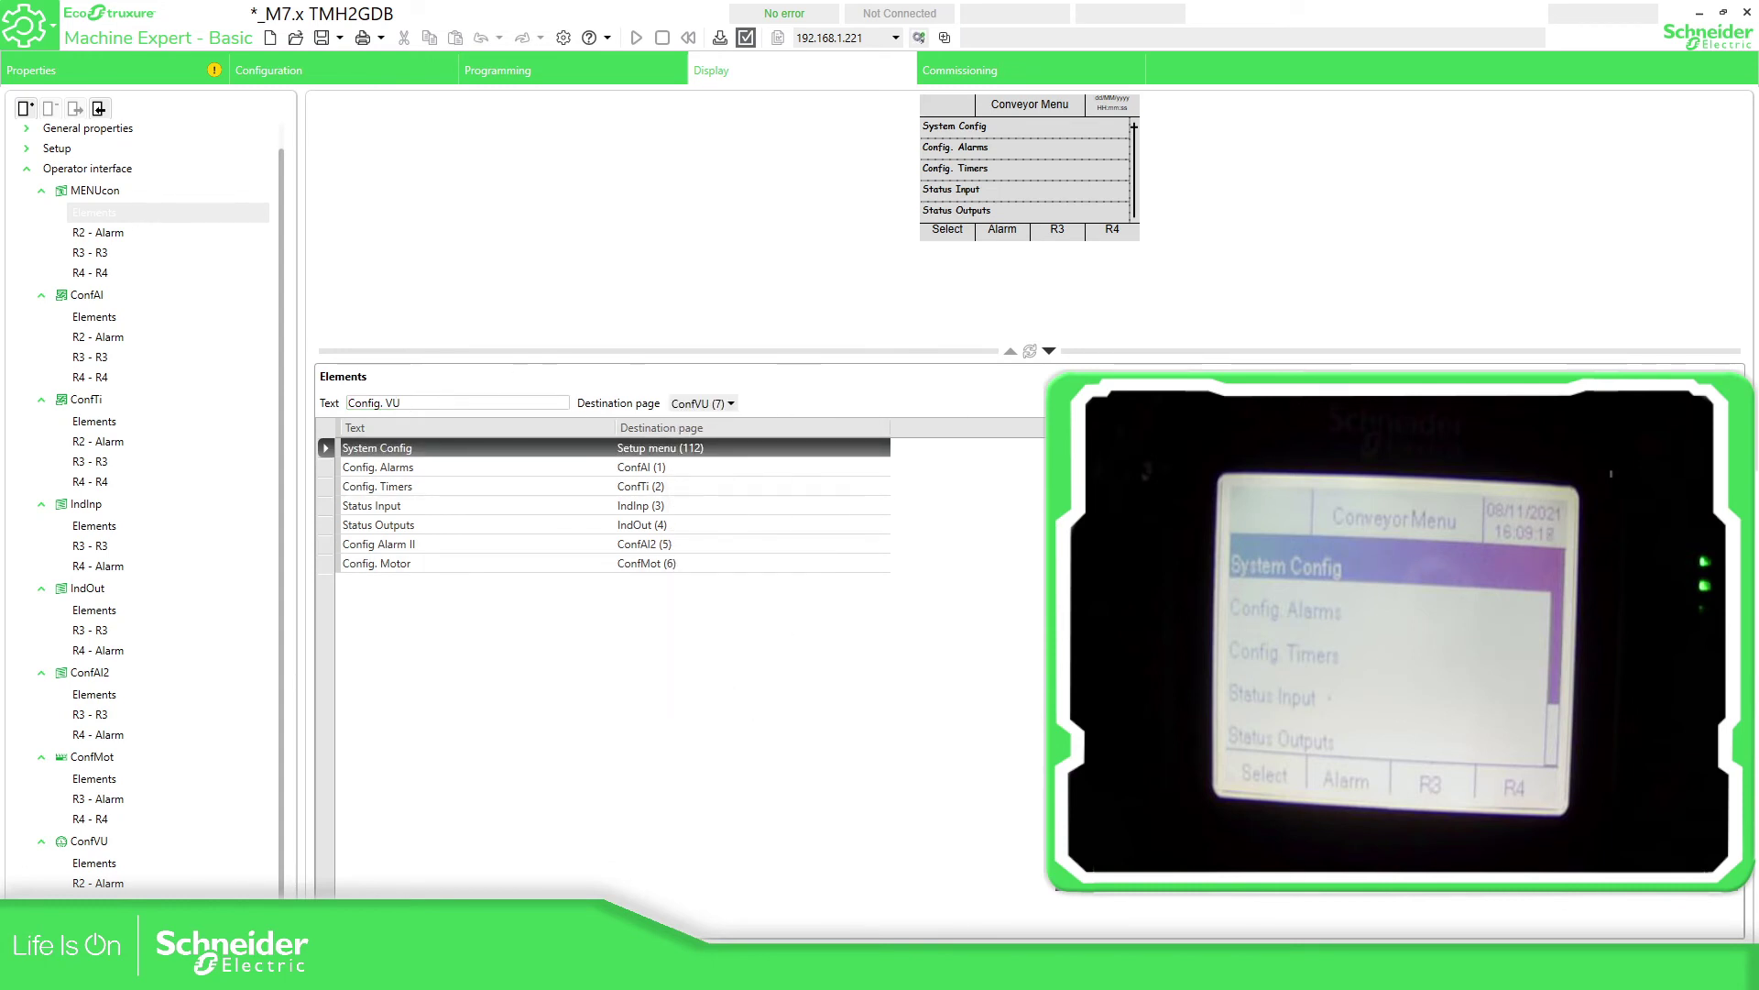
key(Return)
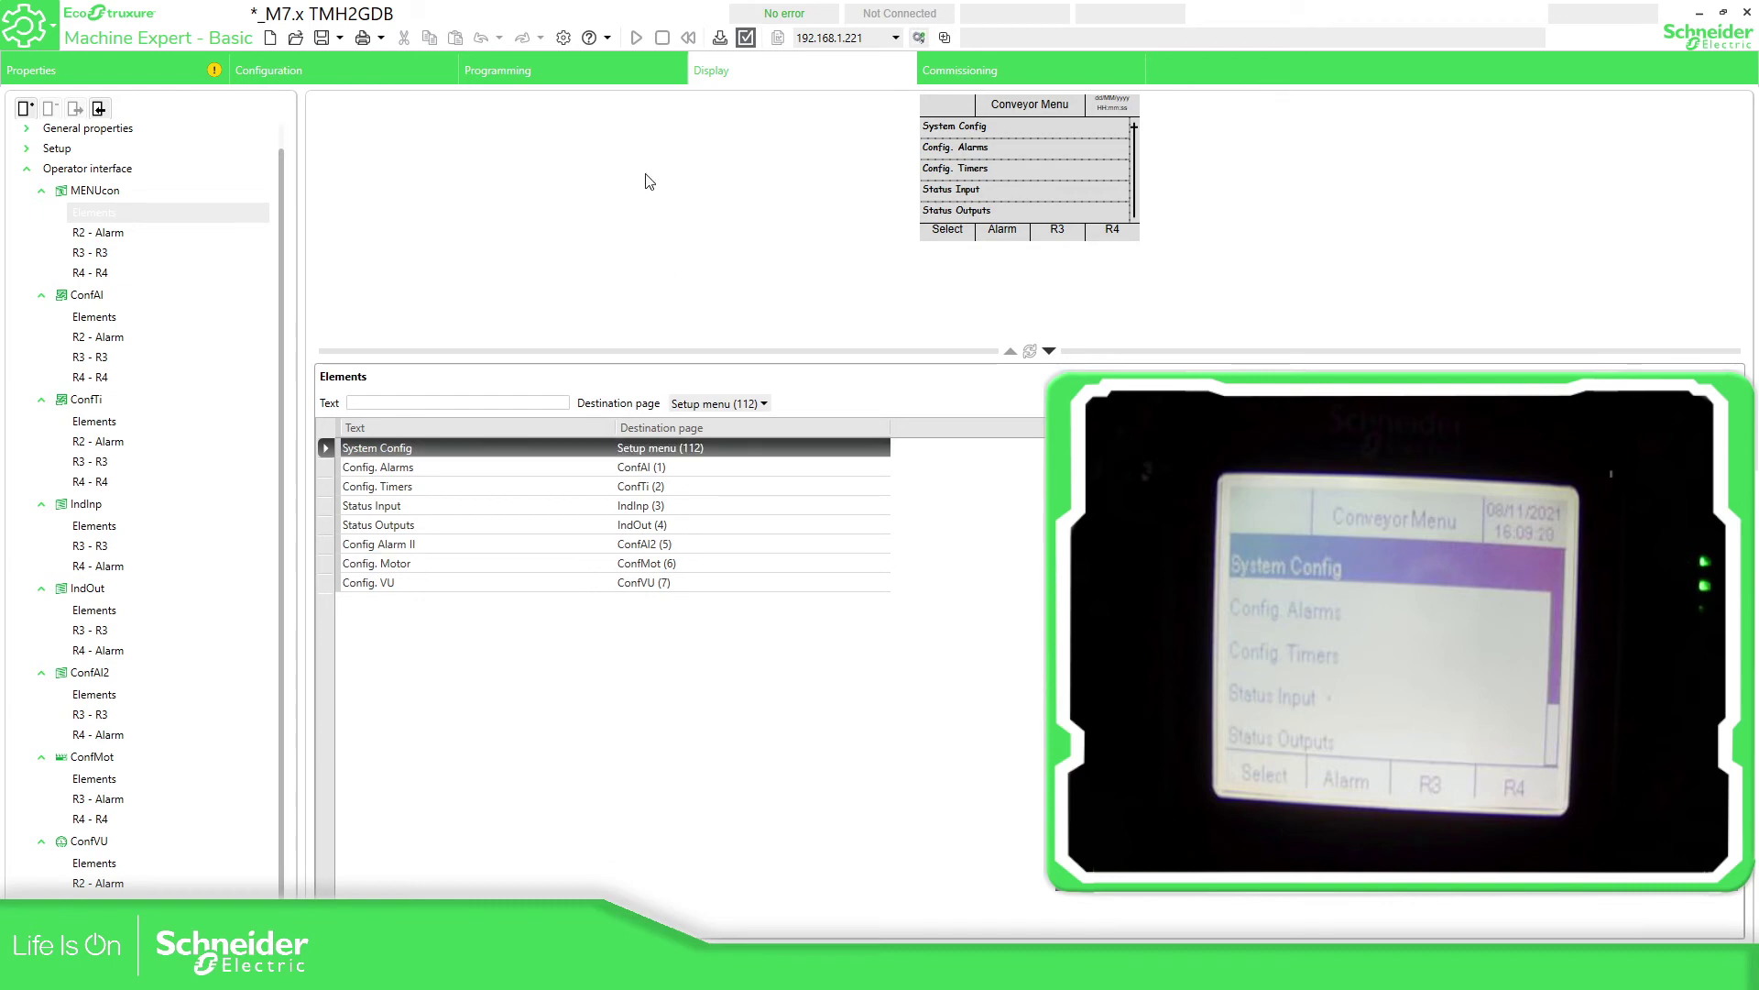
Log in to the controller at 192.168.1.221 and download the PC application, accepting the controller stop and the overwrite
click(919, 36)
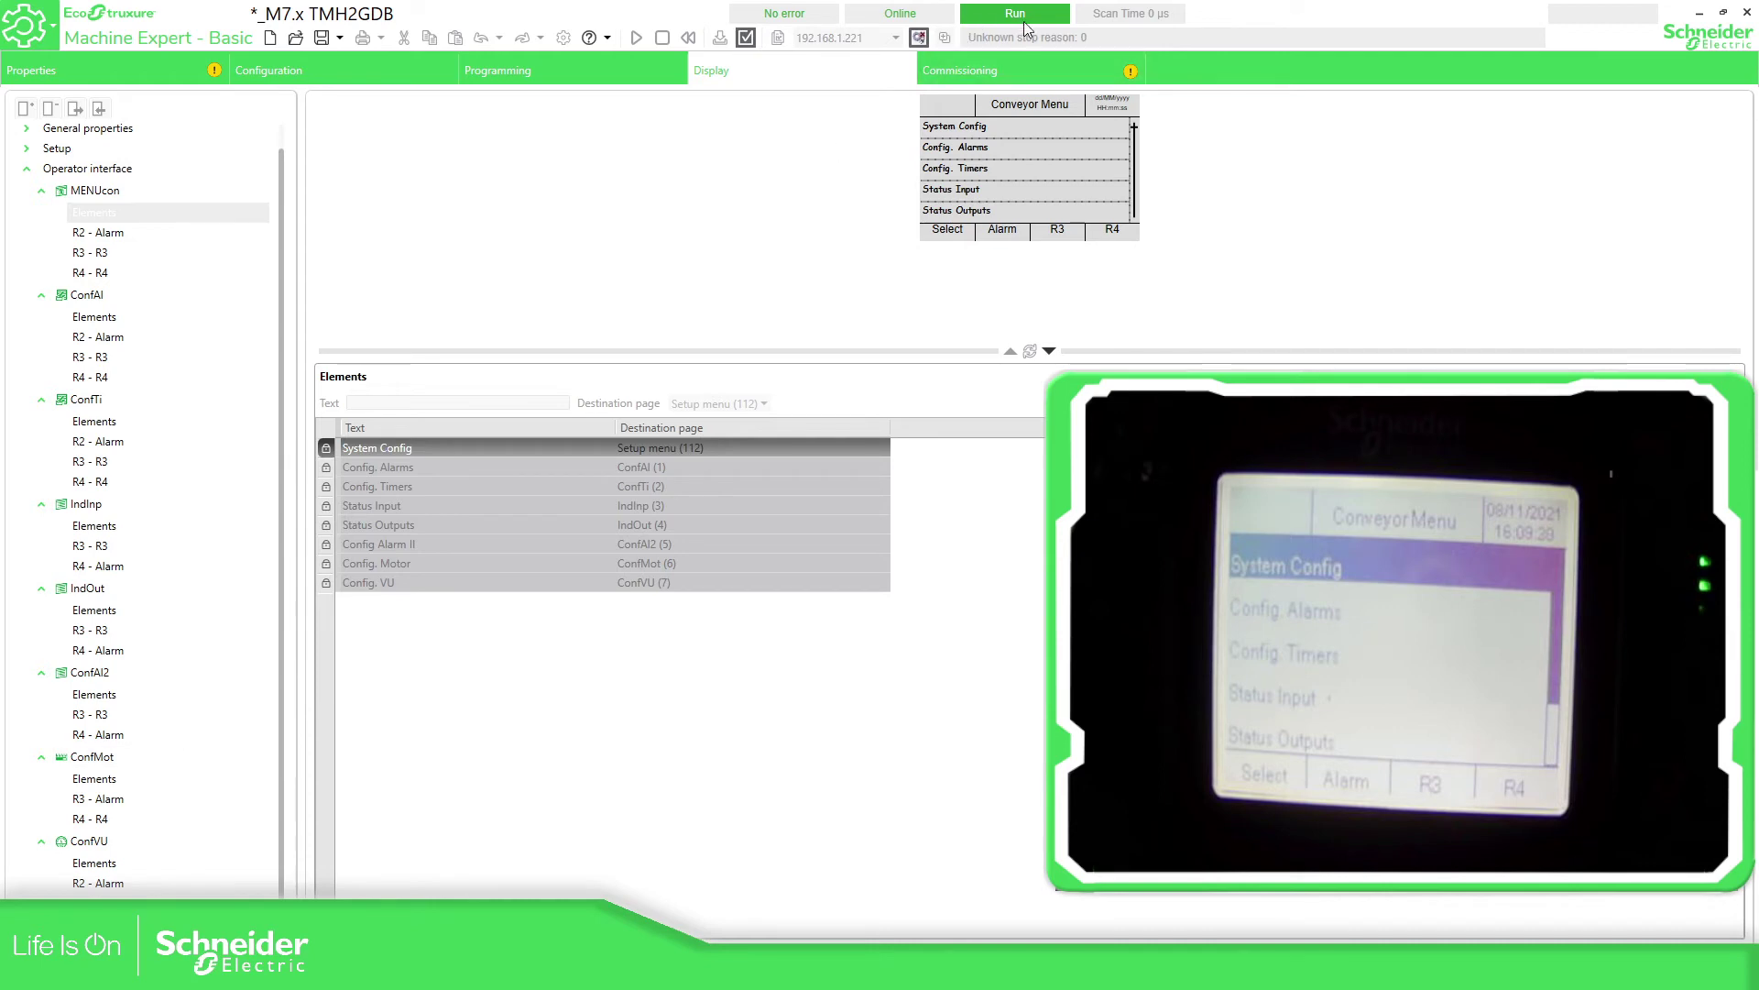
click(934, 71)
click(937, 277)
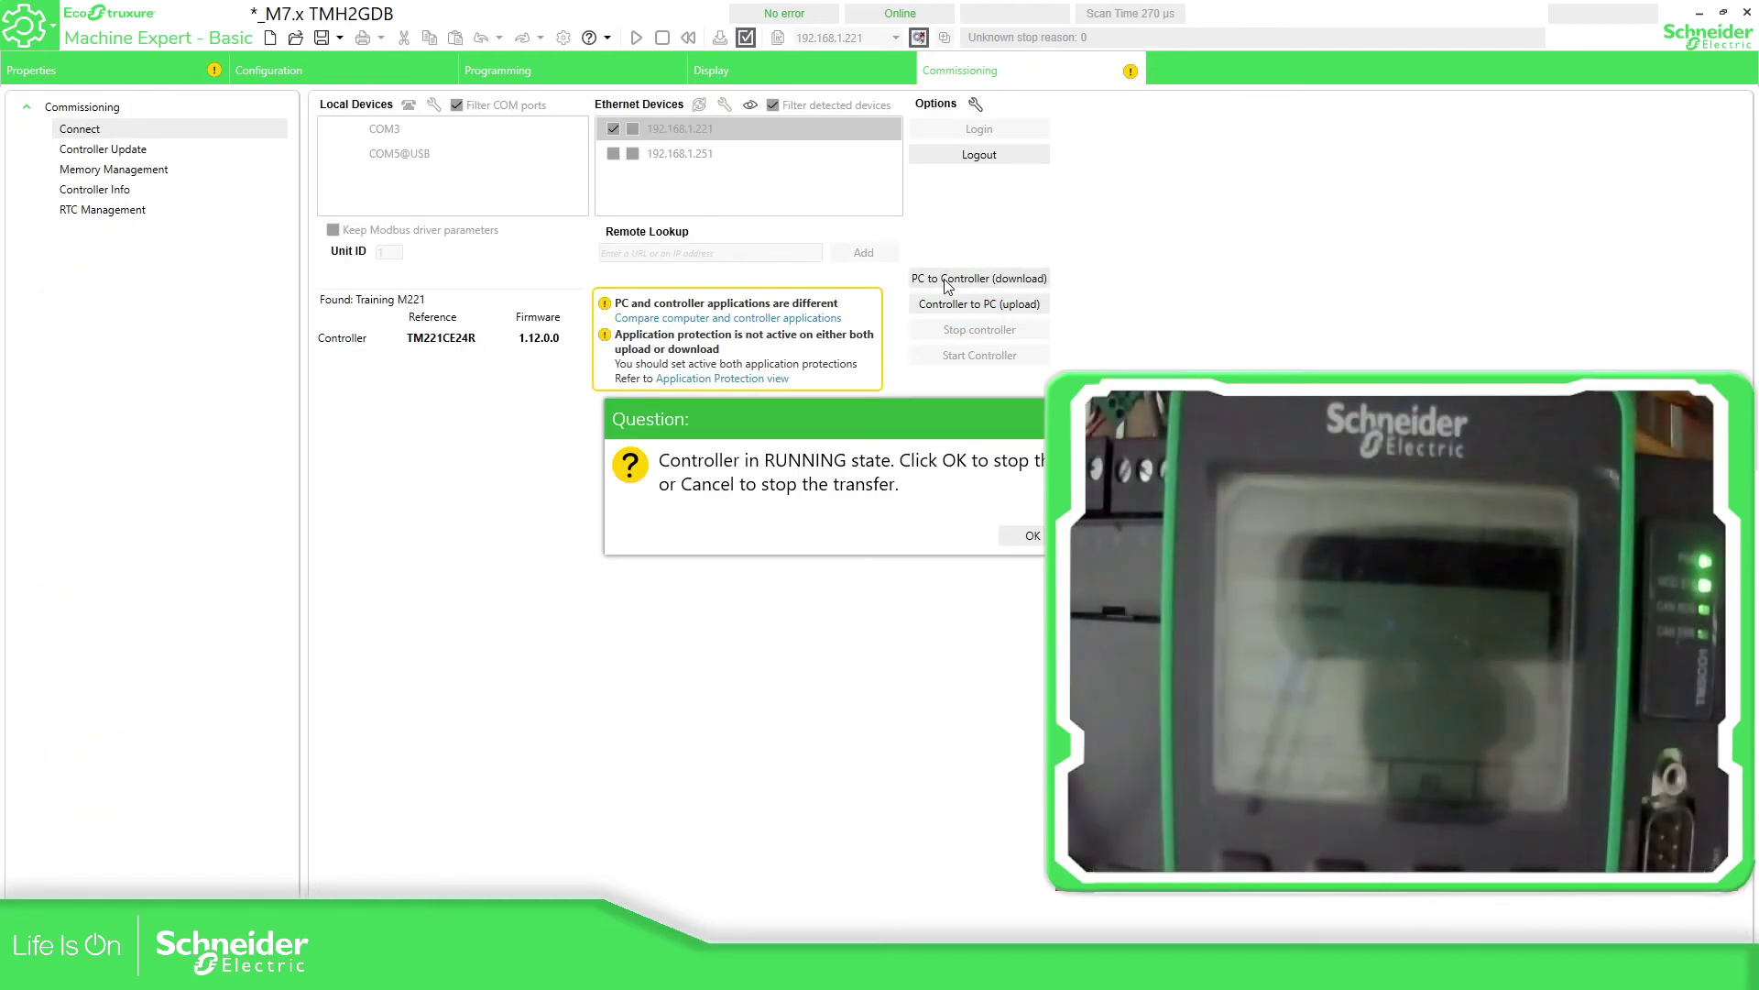
click(1031, 544)
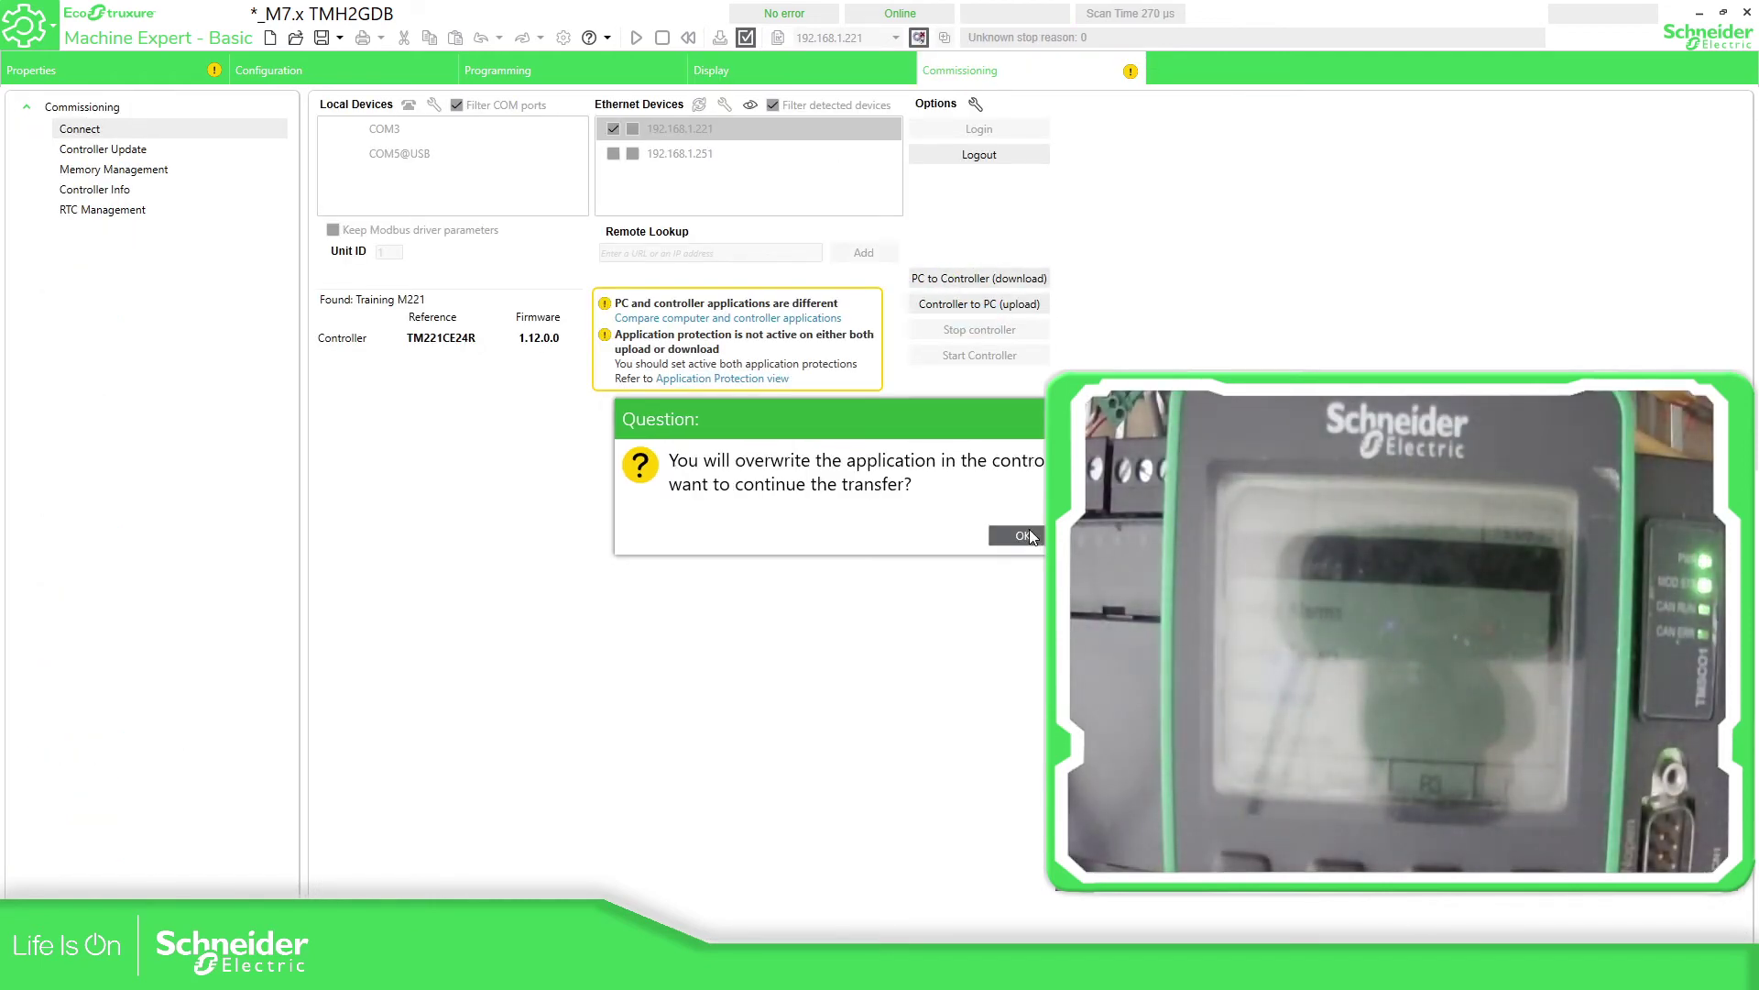
click(1025, 536)
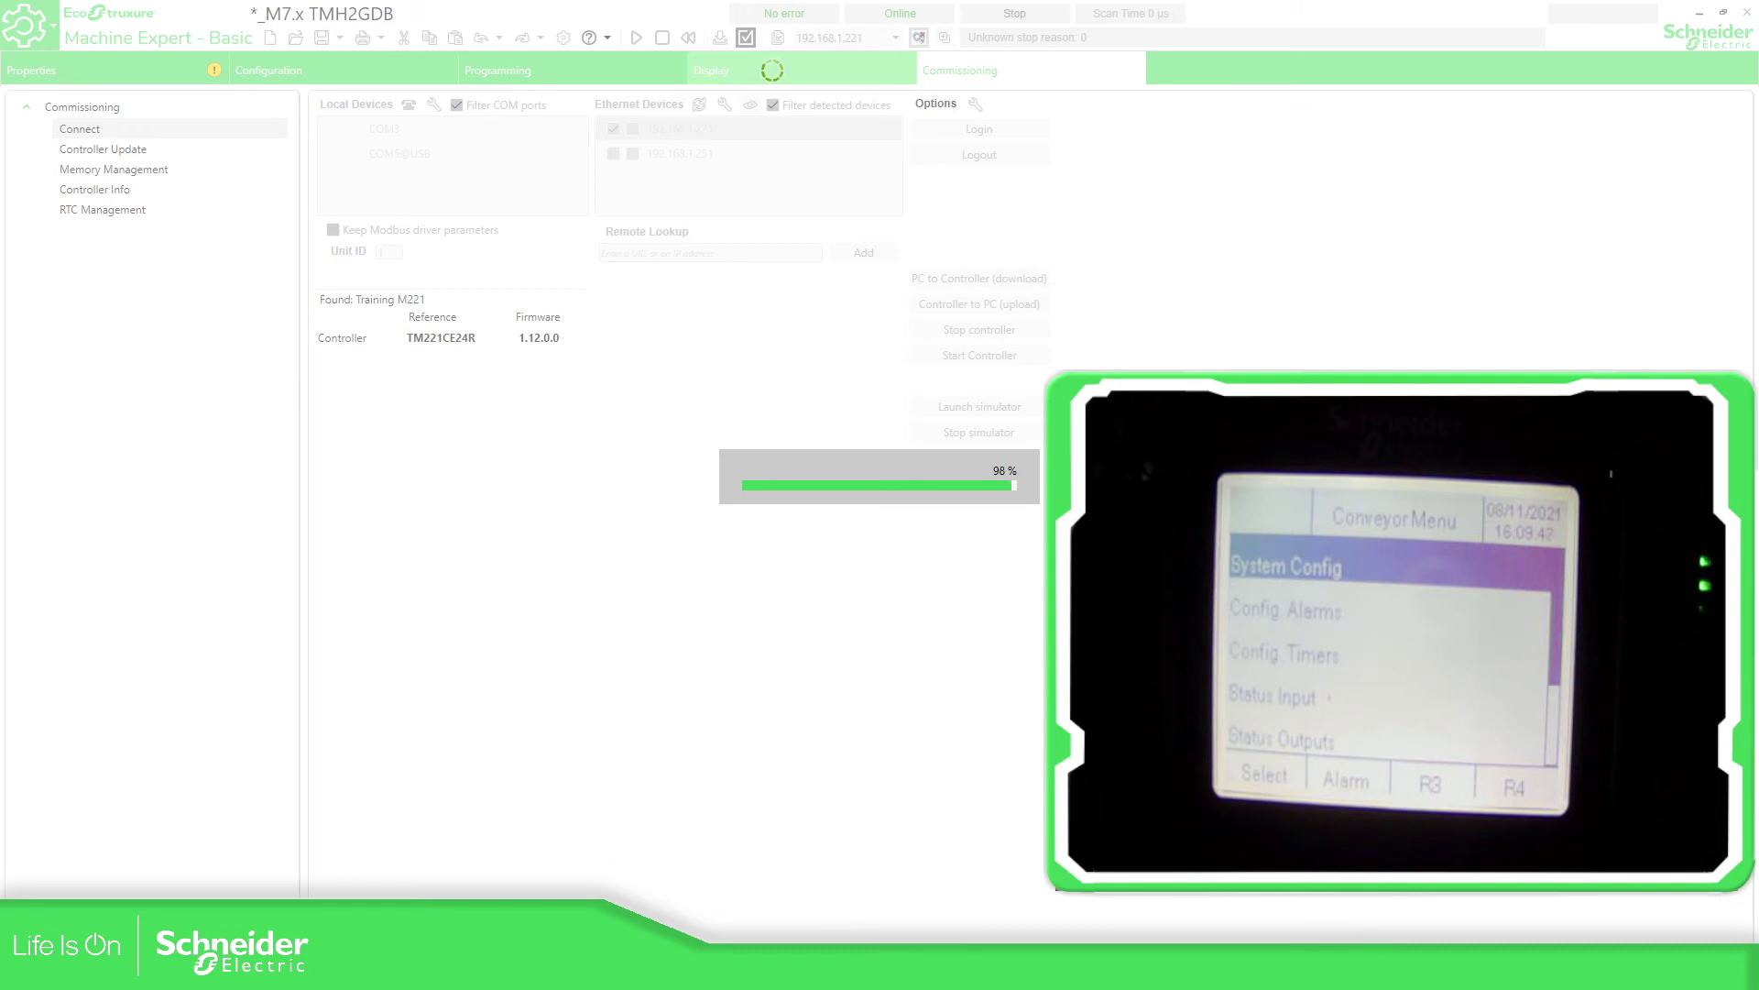
Return to the Table_Aux animation table in the program view and widen its Symbol column to fit the full symbol names
click(724, 70)
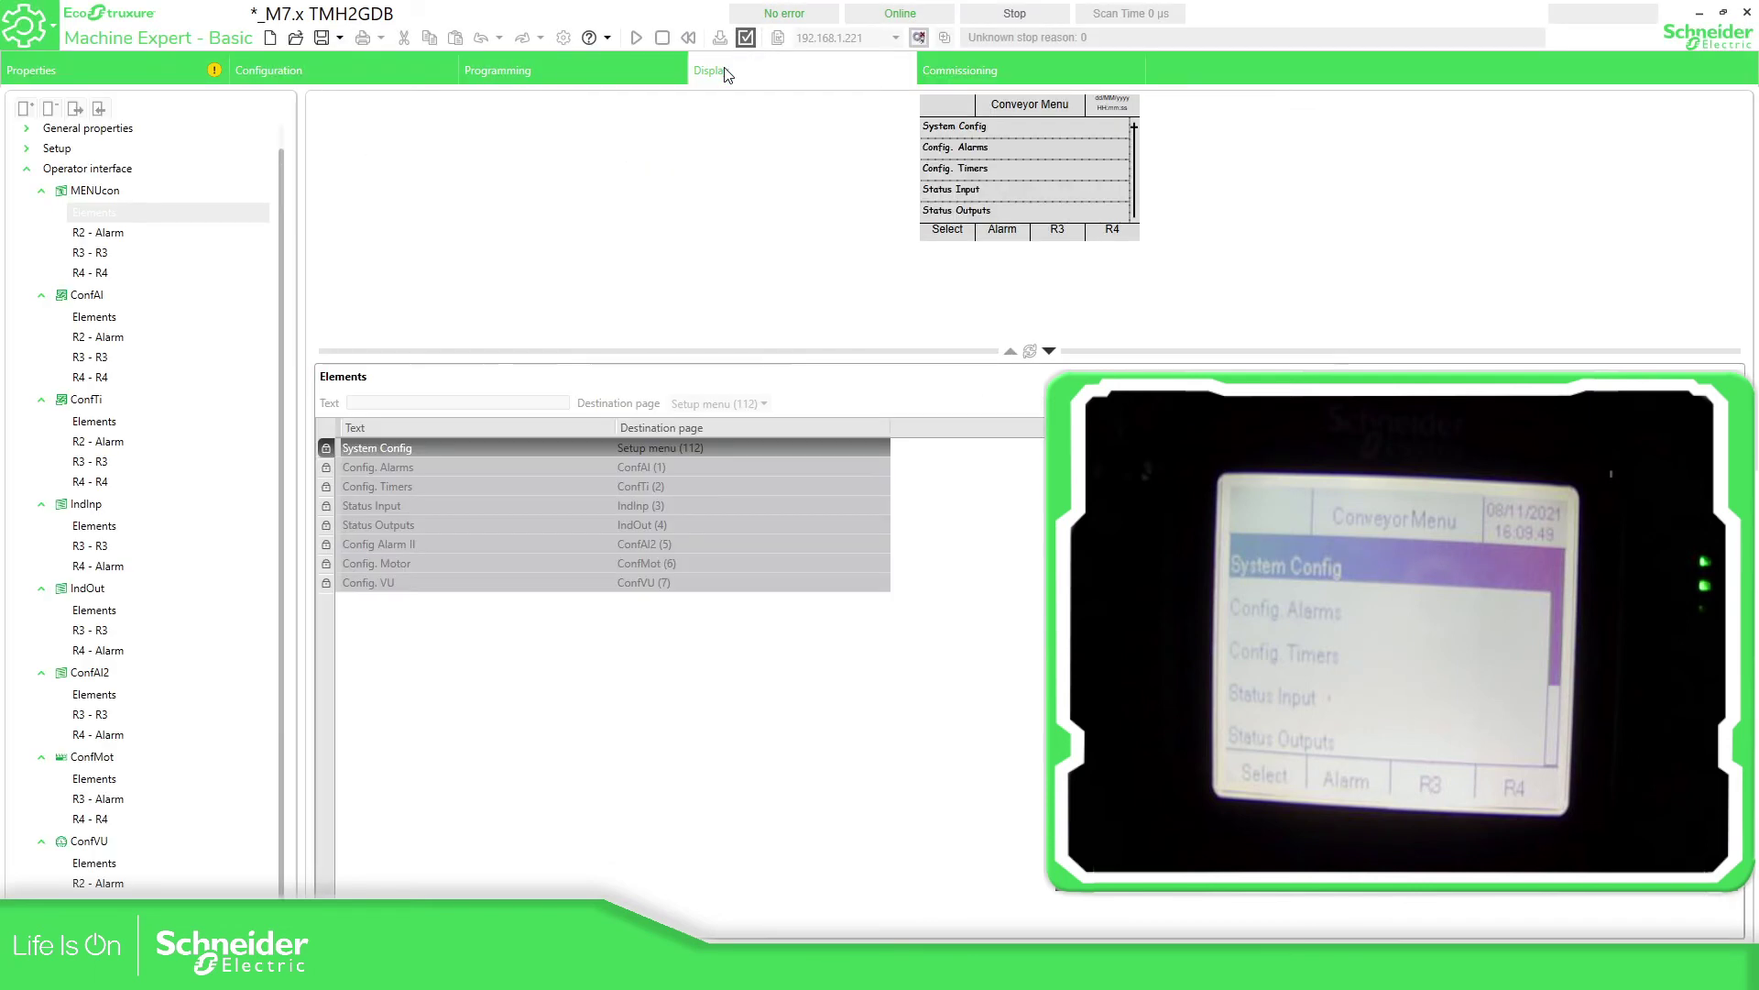
click(534, 73)
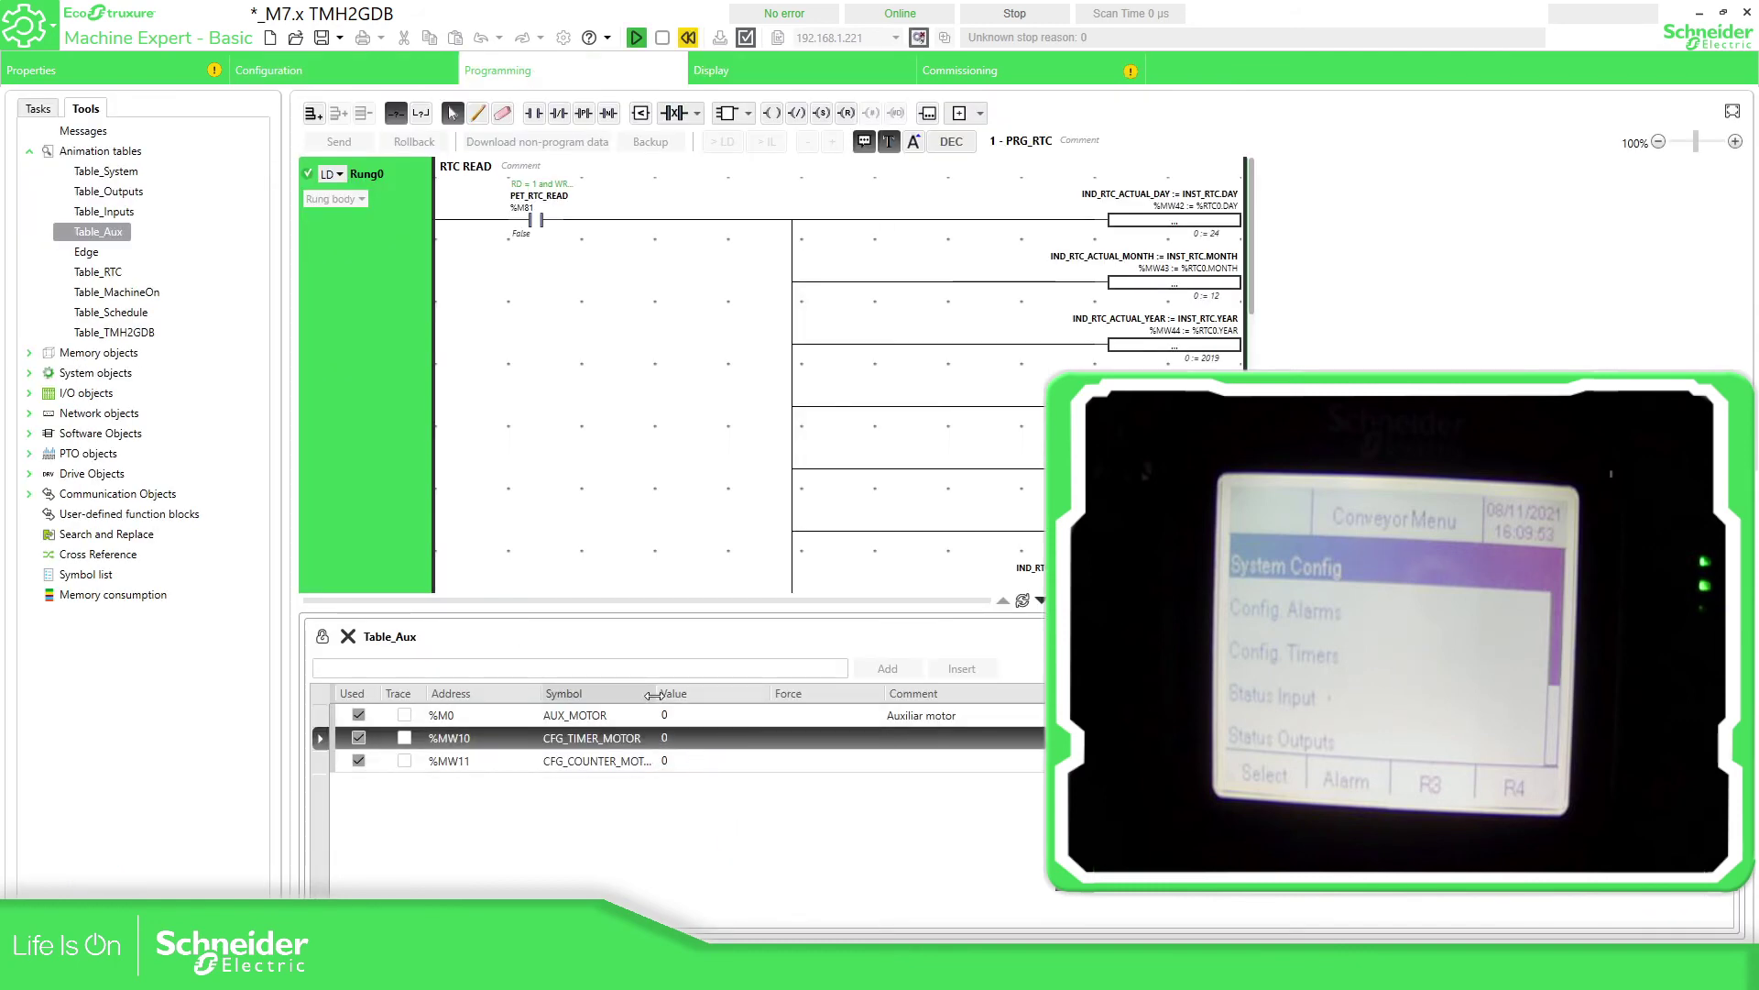
drag(657, 693, 706, 694)
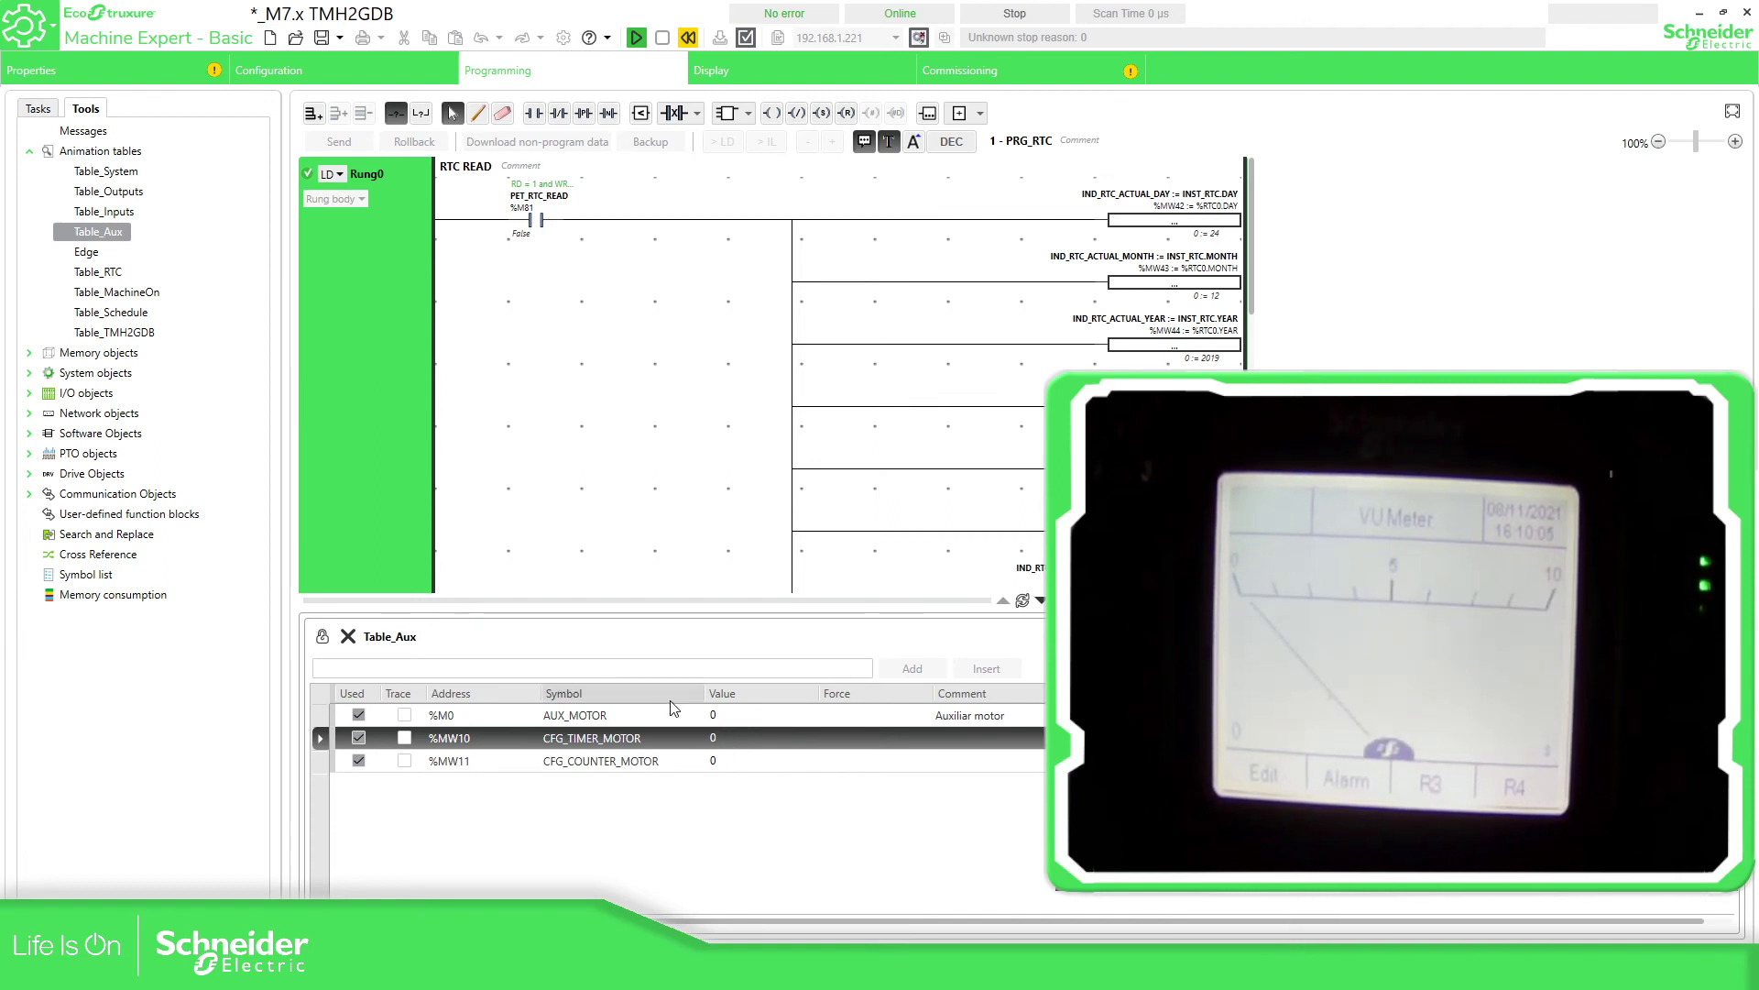
Write the values 5, 4 and 9 in turn to %MW10 (CFG_TIMER_MOTOR) in Table_Aux to test the VU meter
double_click(728, 738)
text(5)
key(Return)
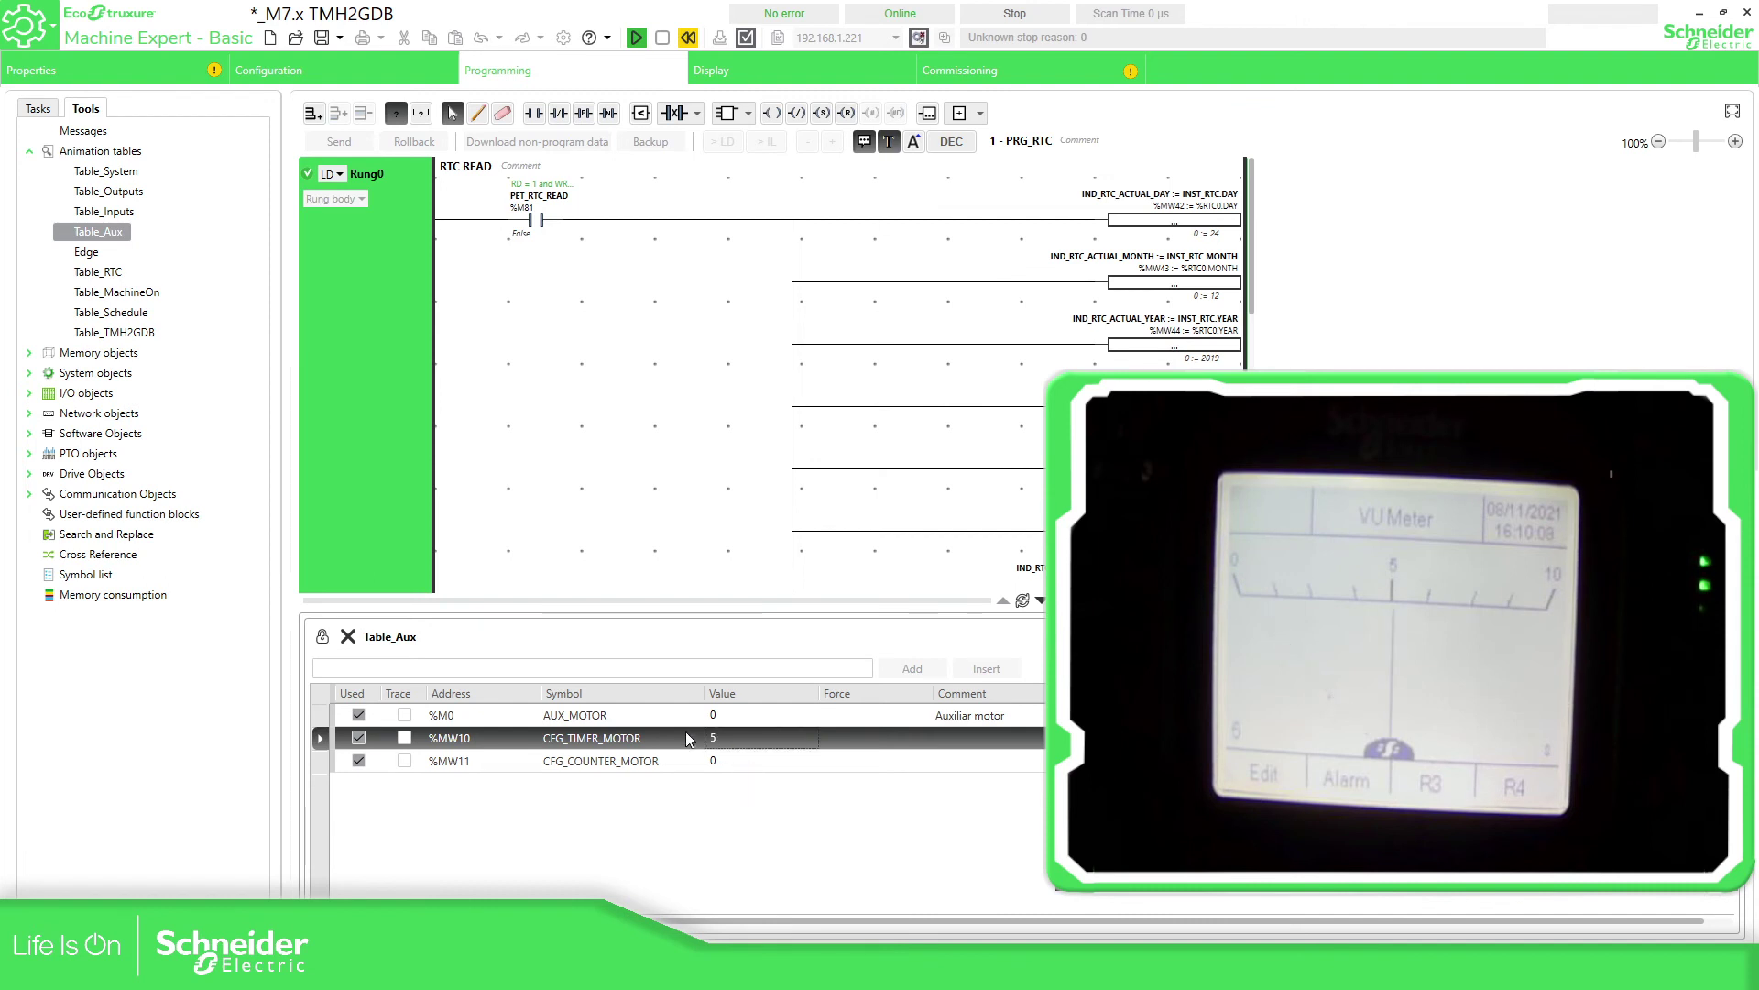
double_click(747, 738)
text(4)
key(Return)
double_click(767, 739)
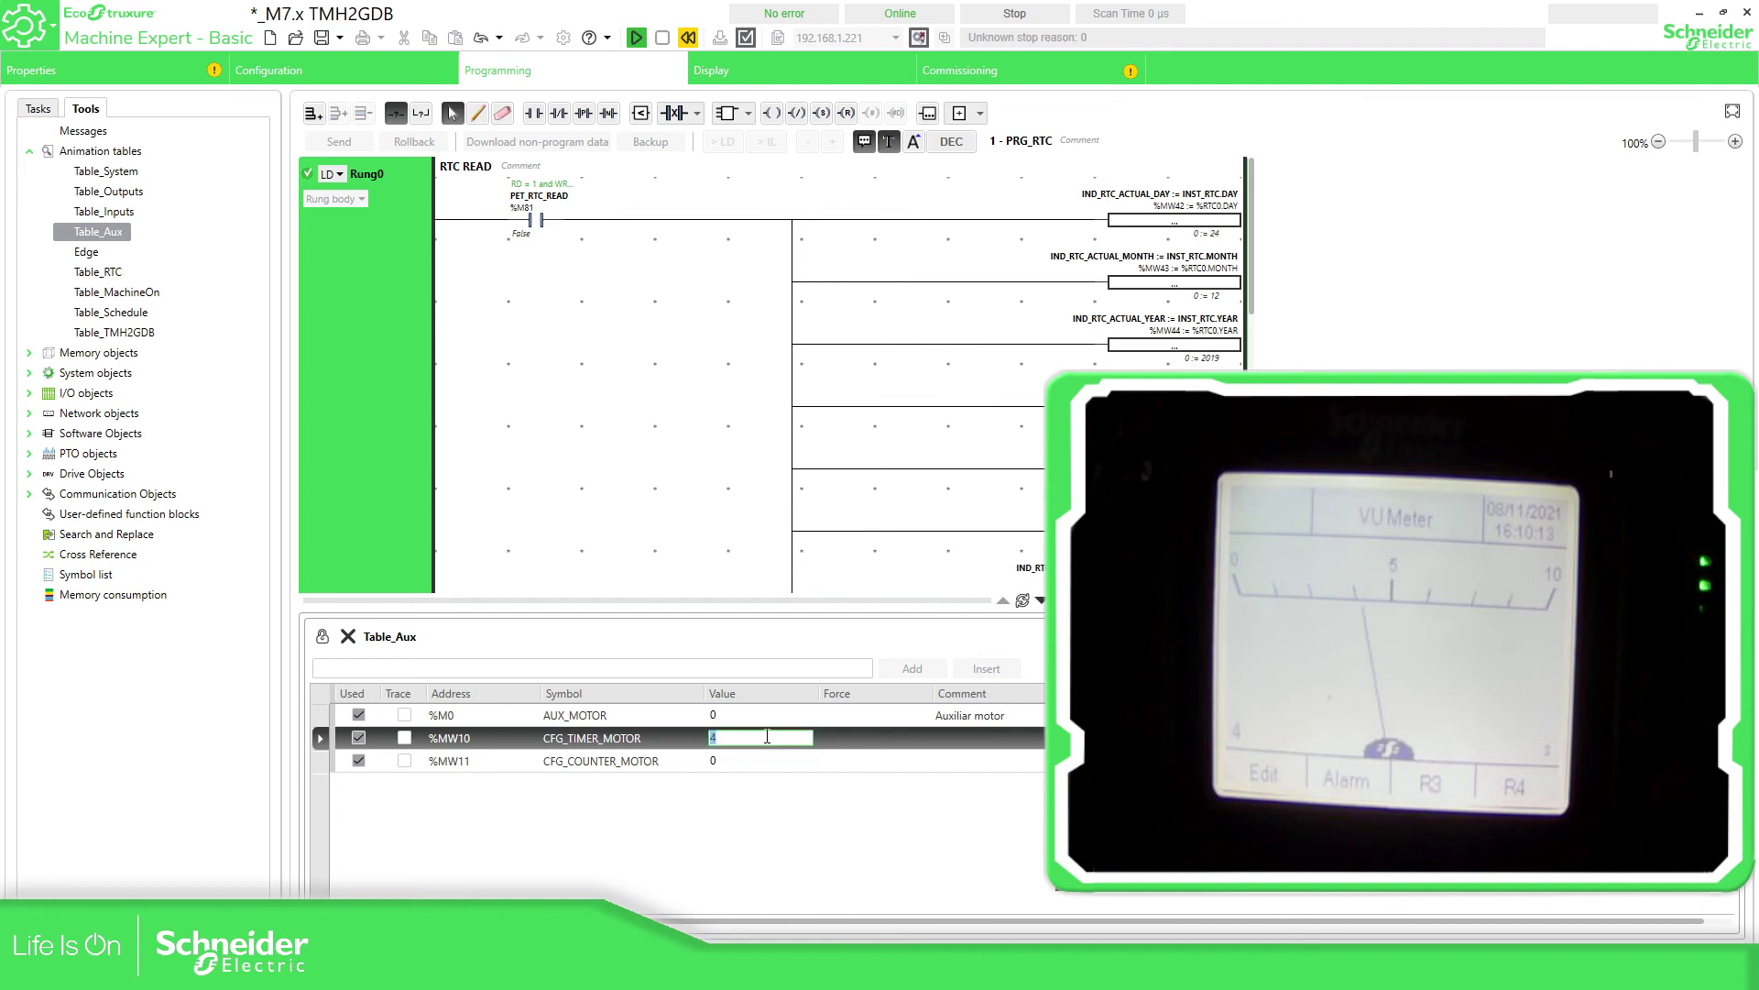
text(9)
key(Return)
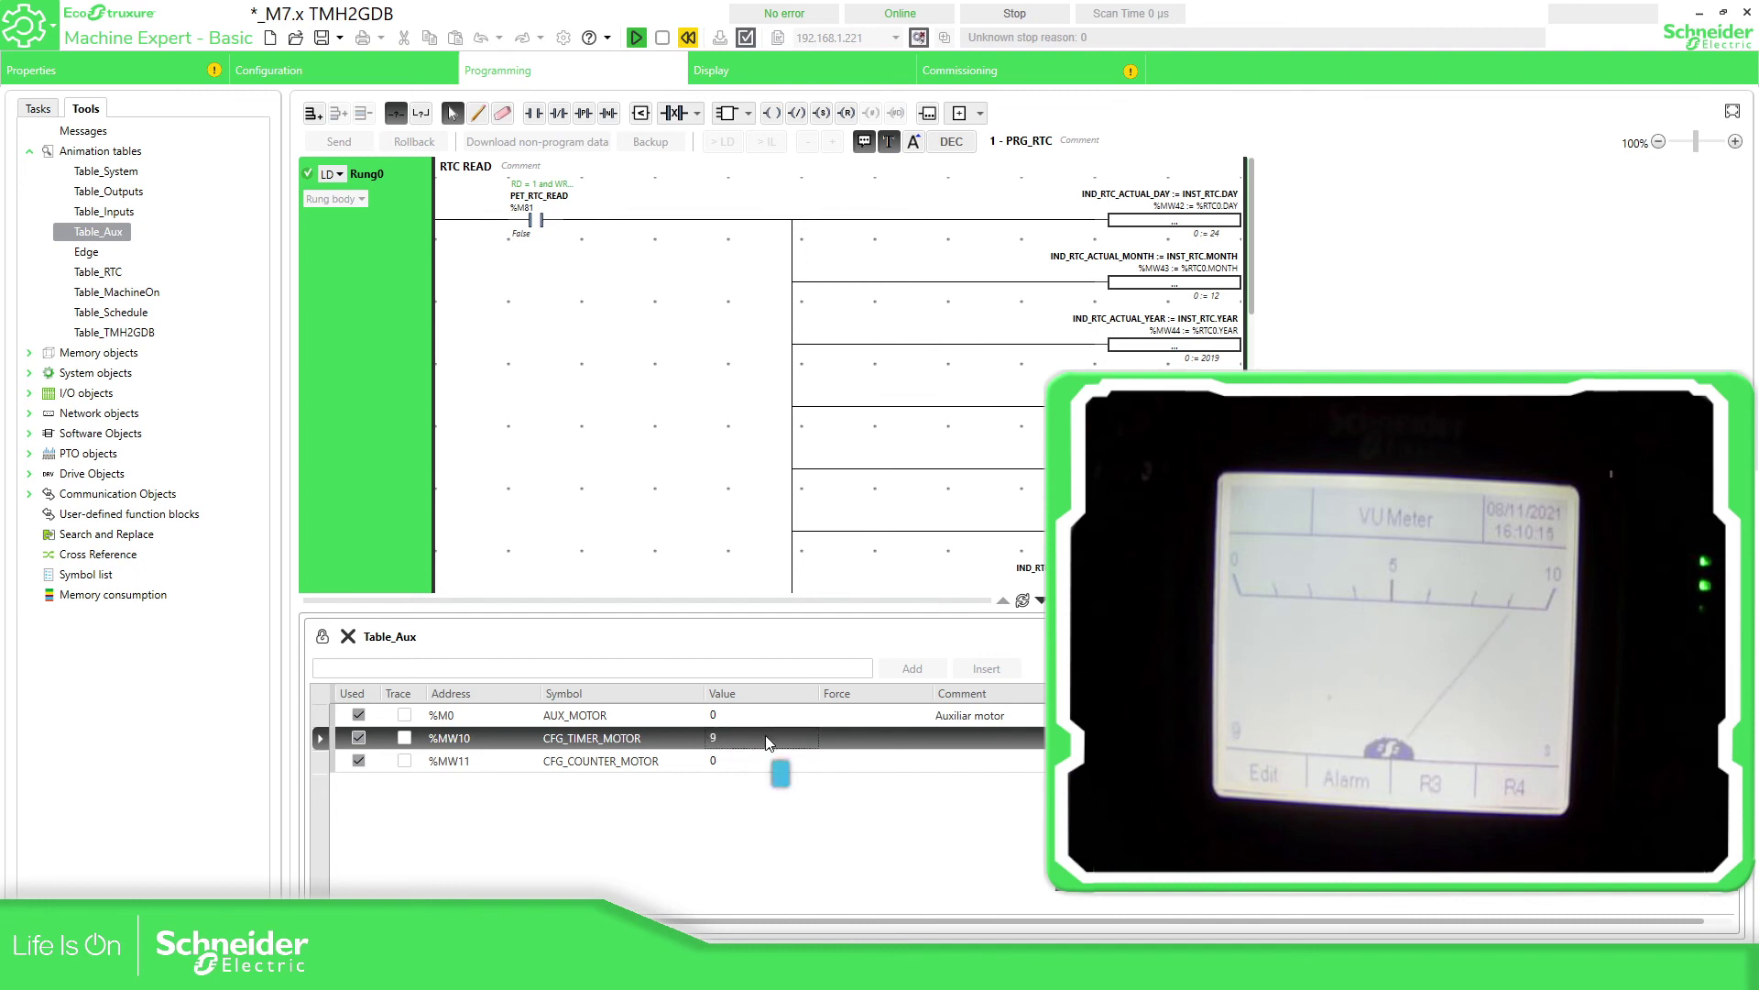